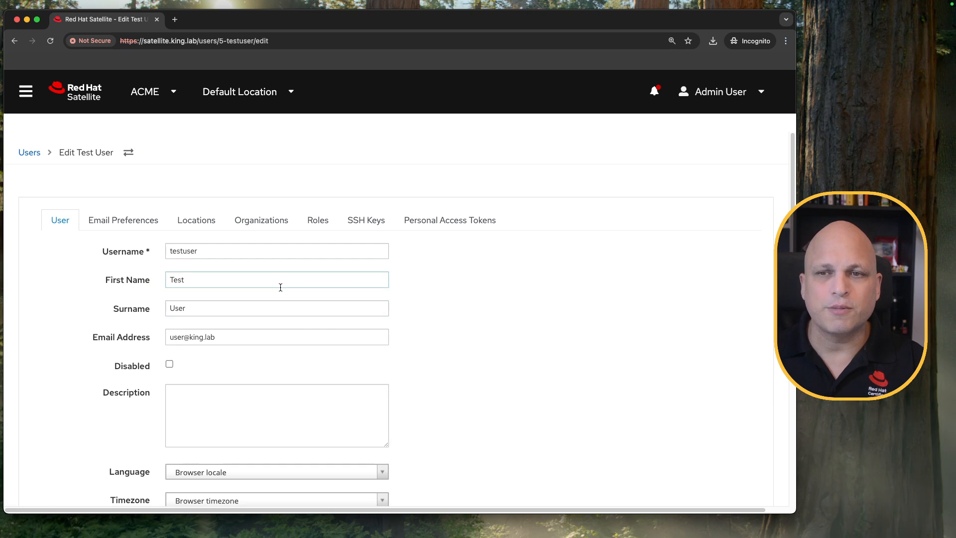
- Enable mail in the test user's email preferences and send a test email to the user's address
scroll(275, 286, down, 2)
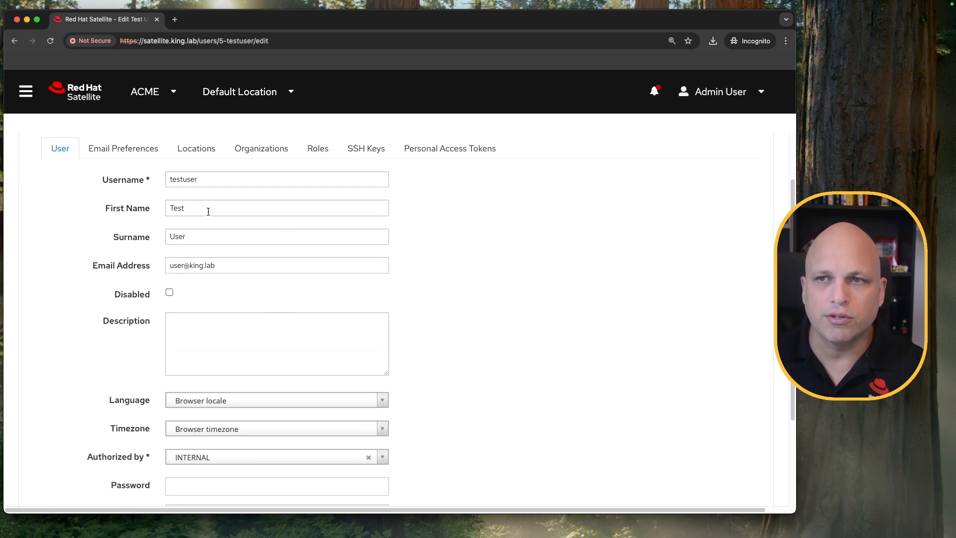
click(138, 151)
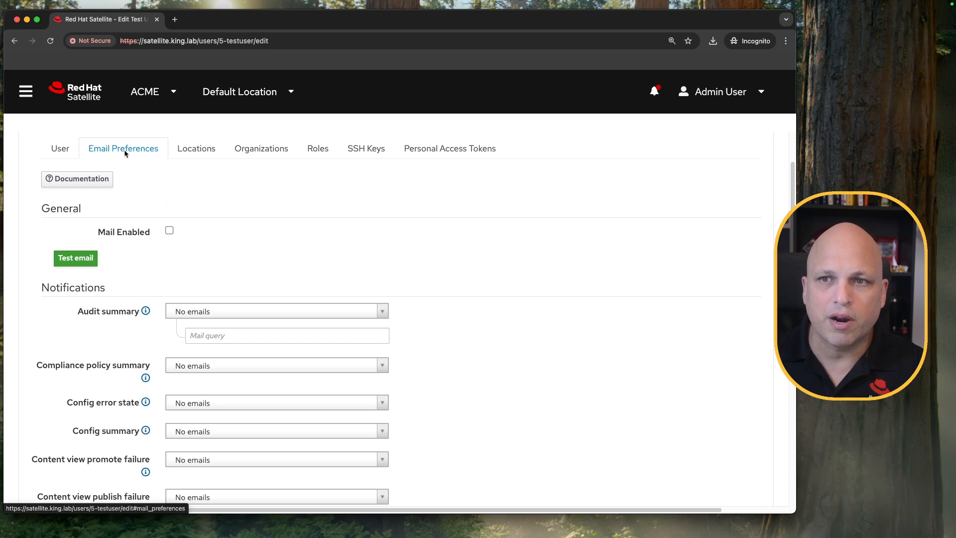
click(169, 231)
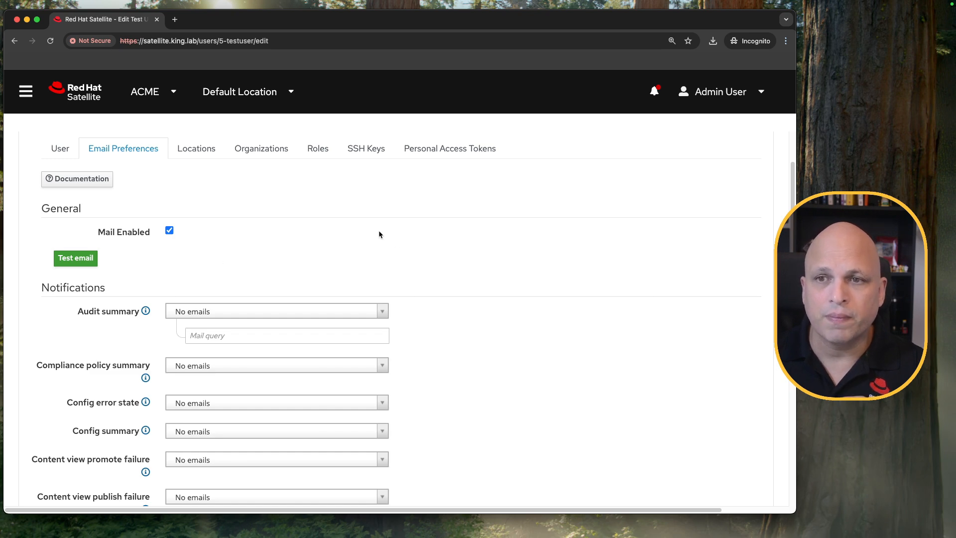
scroll(381, 238, down, 3)
scroll(296, 251, up, 5)
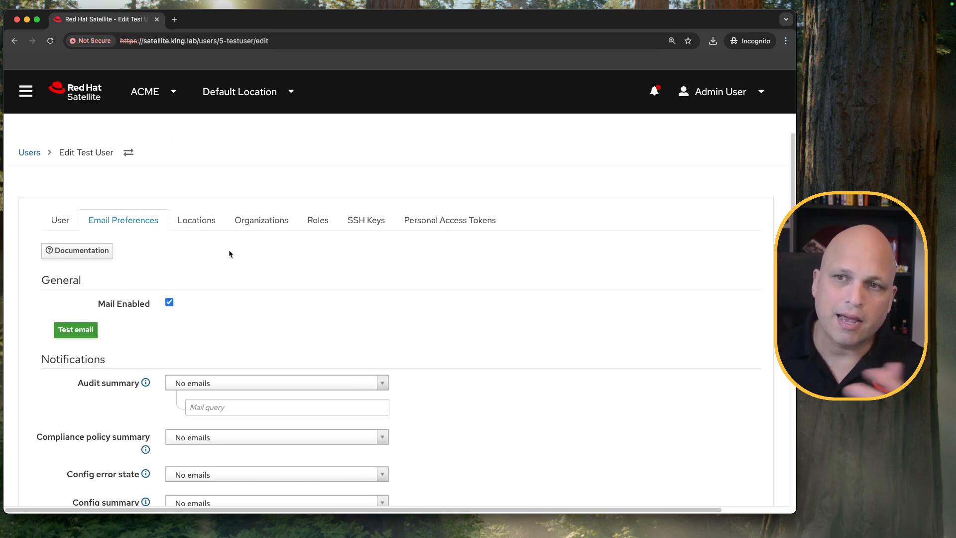
click(85, 332)
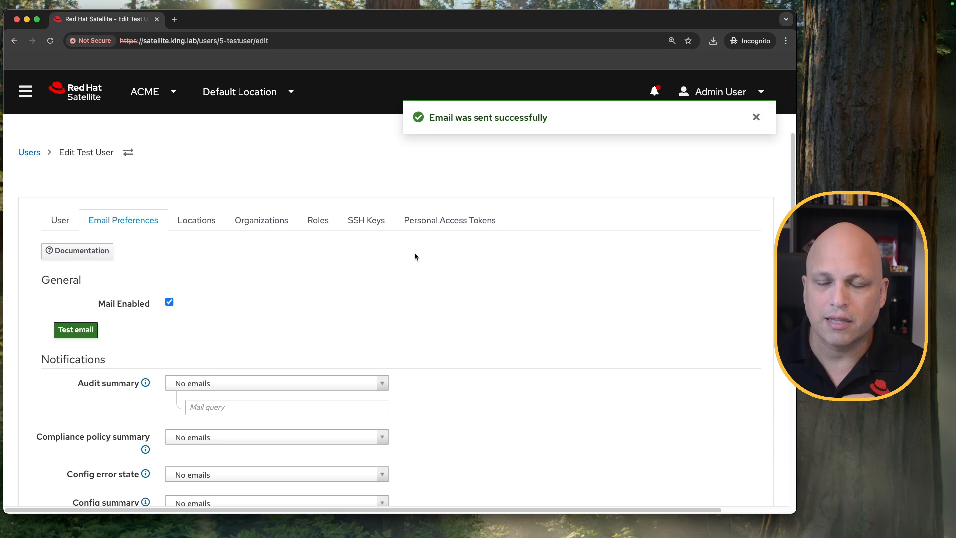
- Look through the available email notifications and Audit summary frequencies, and check the email address stored for the test user
scroll(411, 259, down, 3)
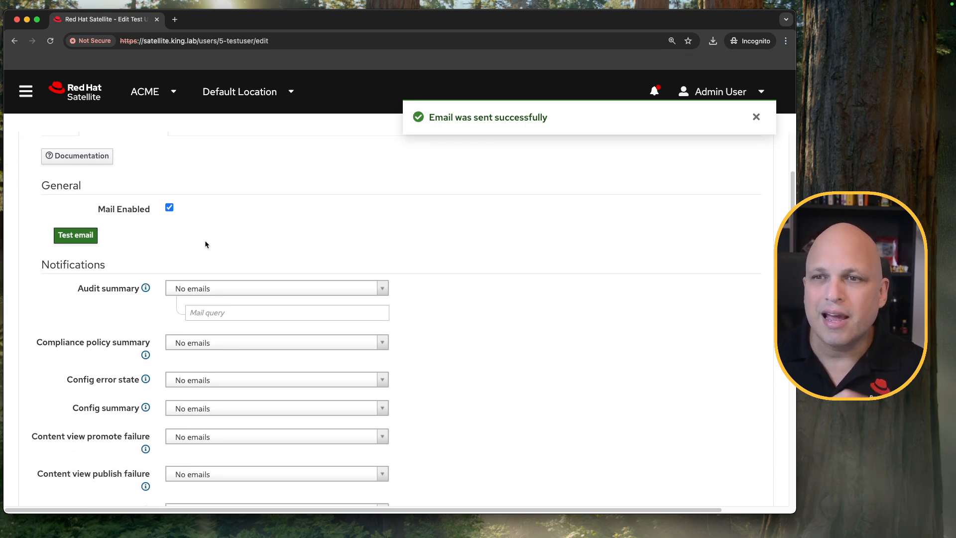
scroll(183, 240, down, 2)
scroll(118, 241, down, 3)
scroll(118, 241, down, 5)
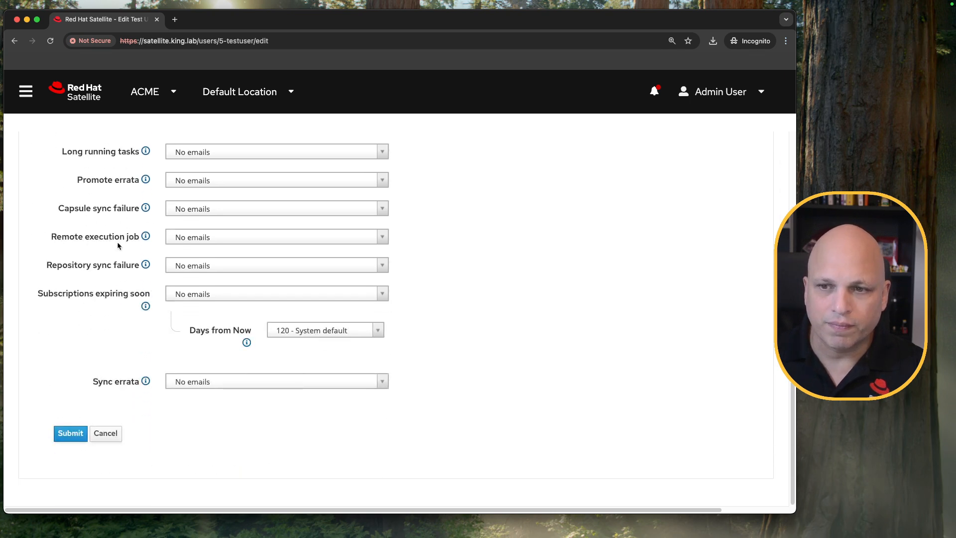
scroll(117, 241, up, 8)
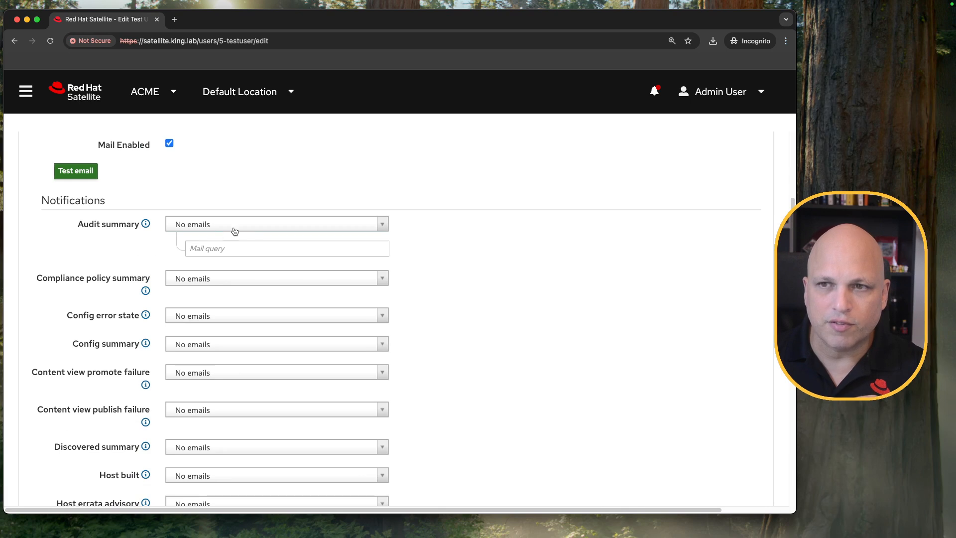
click(326, 226)
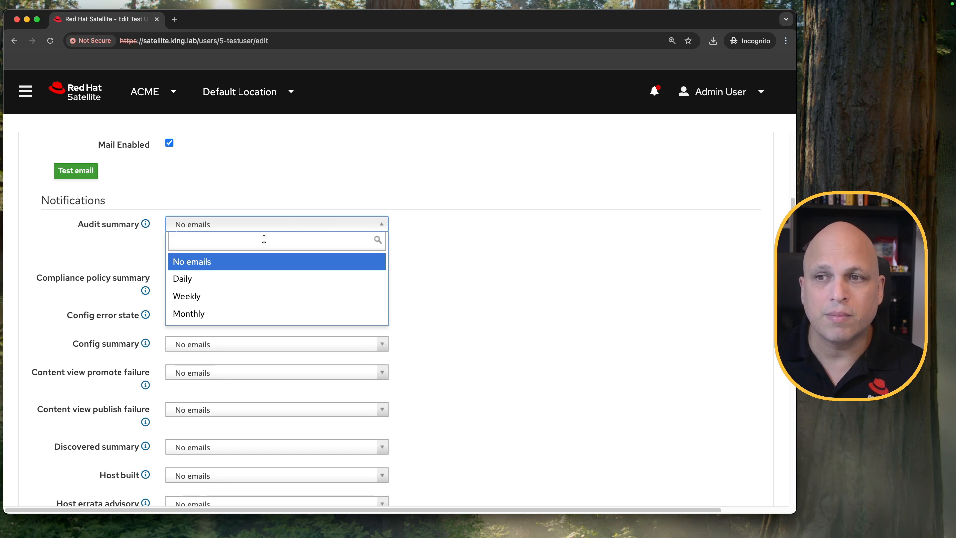
scroll(448, 234, up, 2)
scroll(420, 222, up, 3)
click(60, 221)
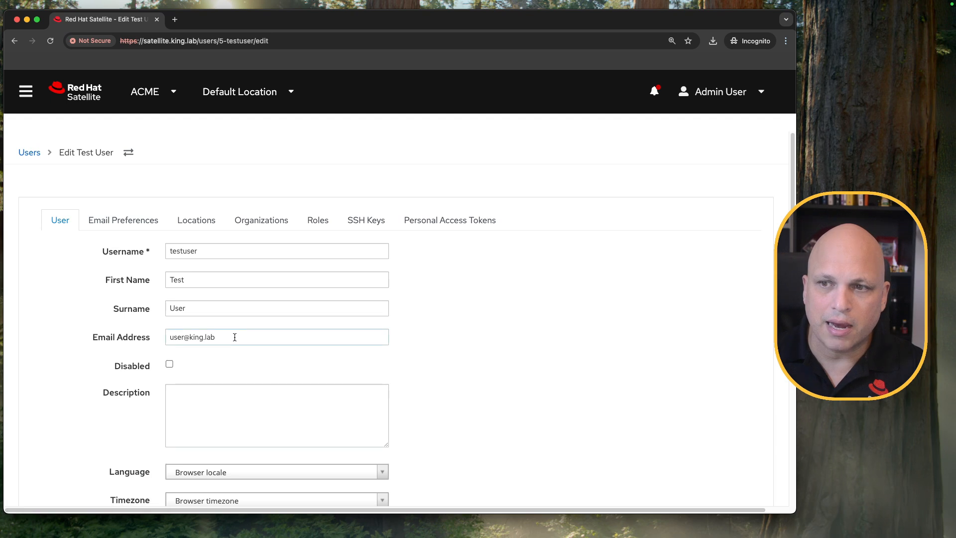
drag(235, 338, 147, 343)
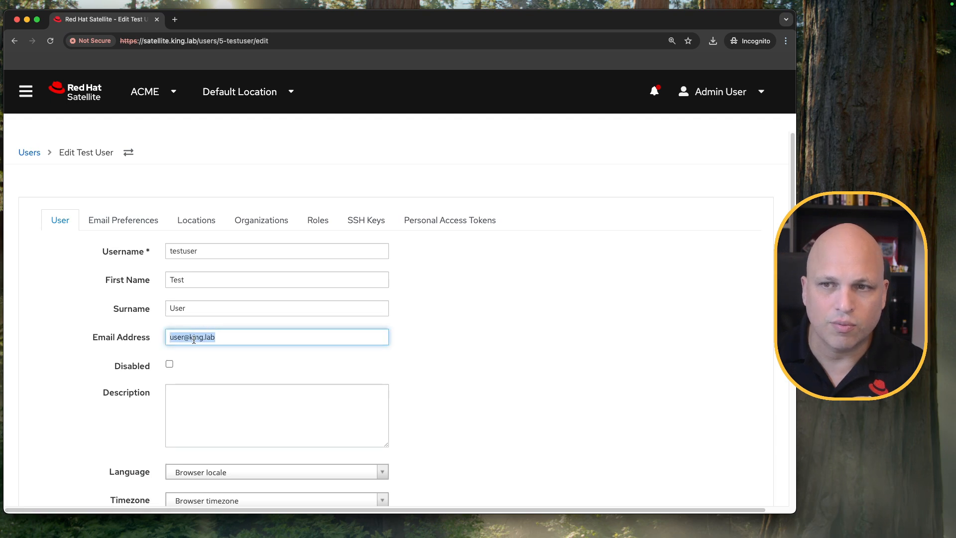
- Set the Audit summary notification in the user's email preferences to Daily
click(140, 222)
scroll(357, 327, down, 5)
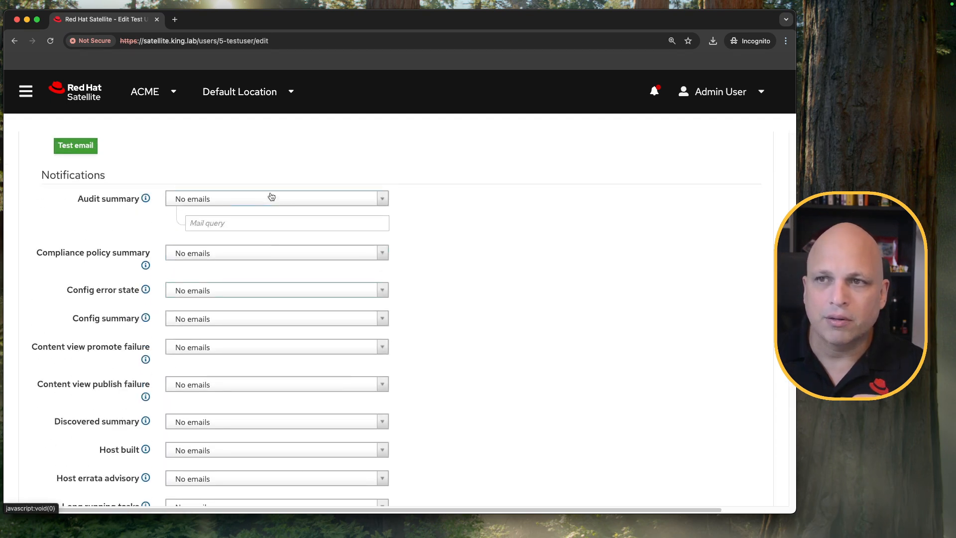
click(273, 198)
click(198, 252)
click(225, 201)
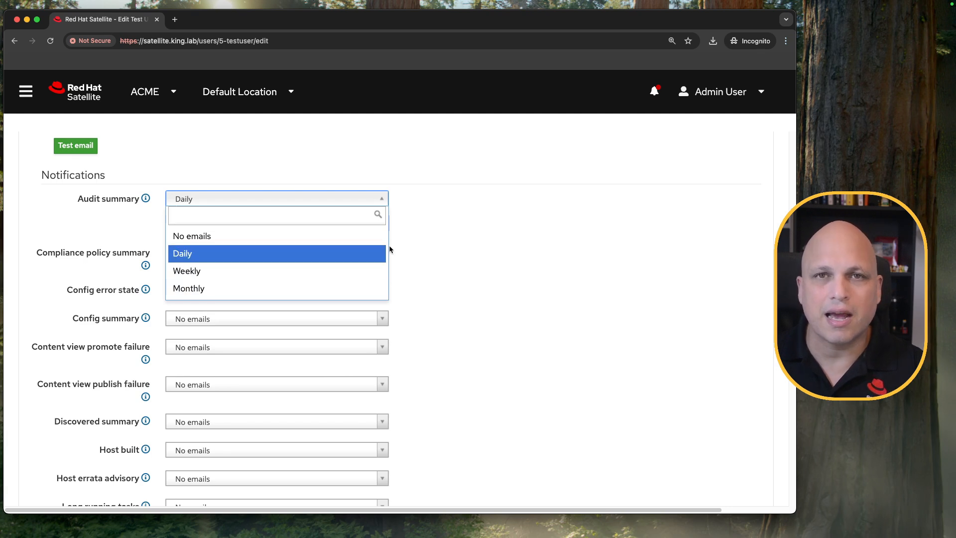
click(432, 226)
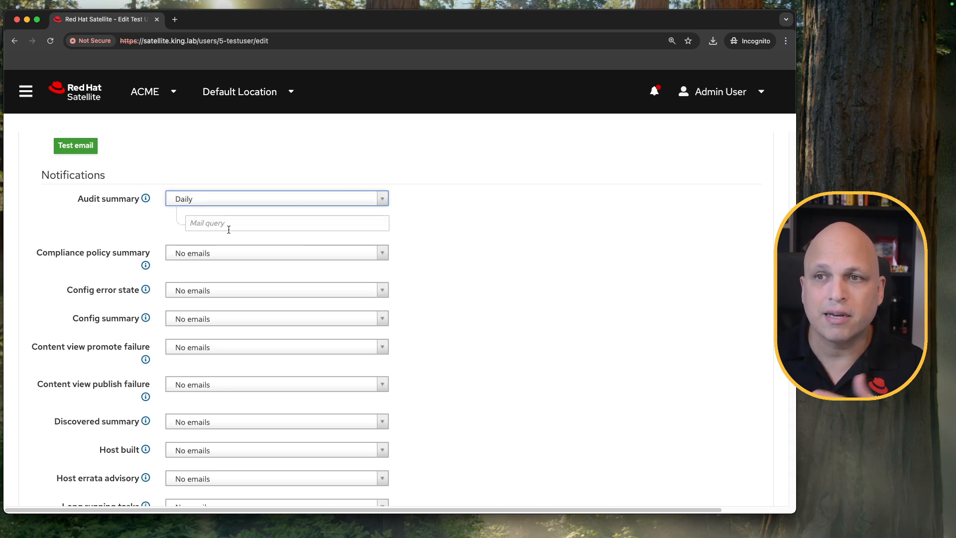
- View the Audit summary help text and examine its optional mail query filter
click(145, 199)
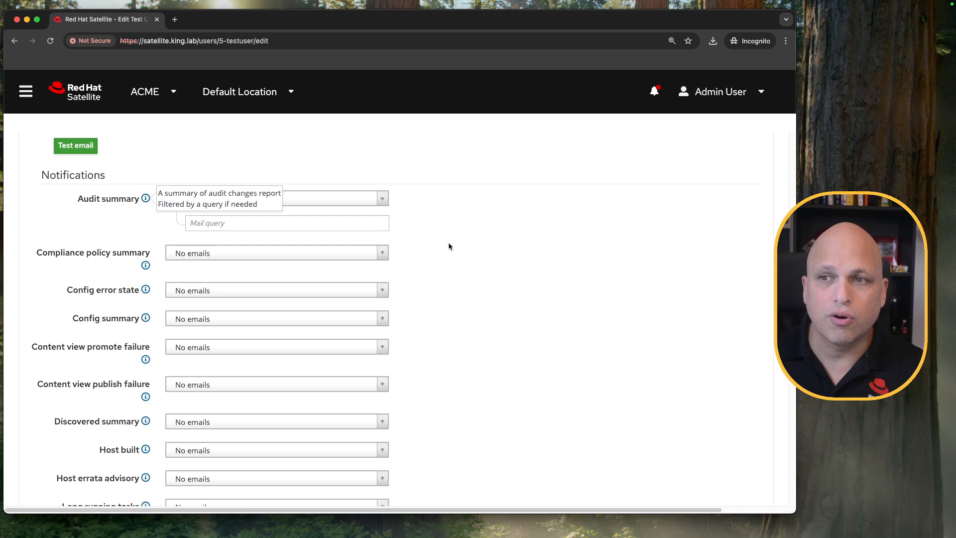
click(242, 224)
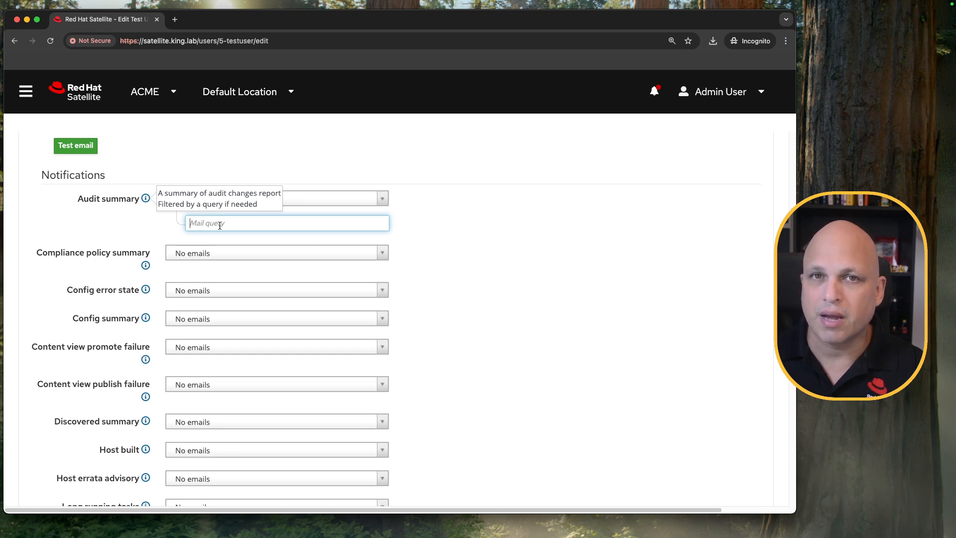
click(452, 214)
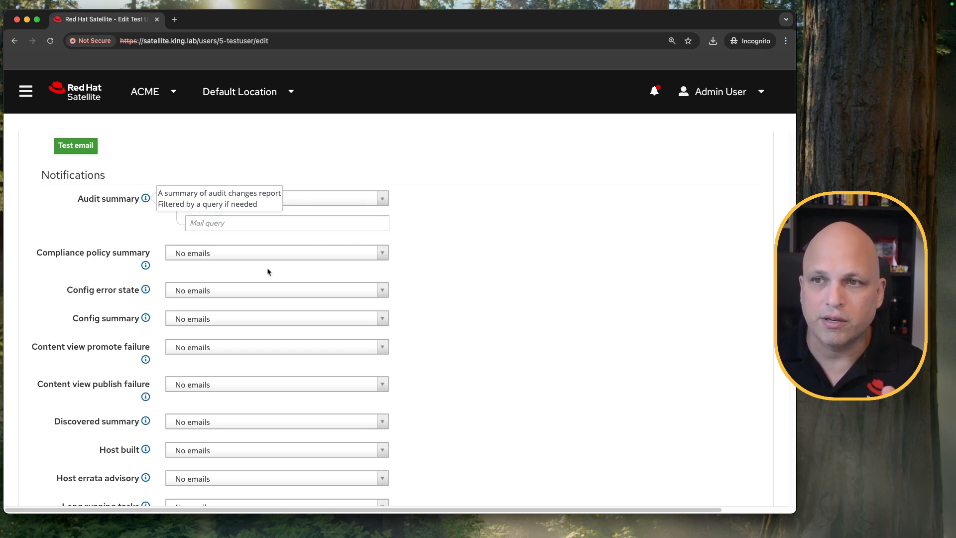
click(147, 198)
- Check the Compliance policy summary options and set the Config error state notification to Subscribe to all hosts
scroll(494, 258, down, 3)
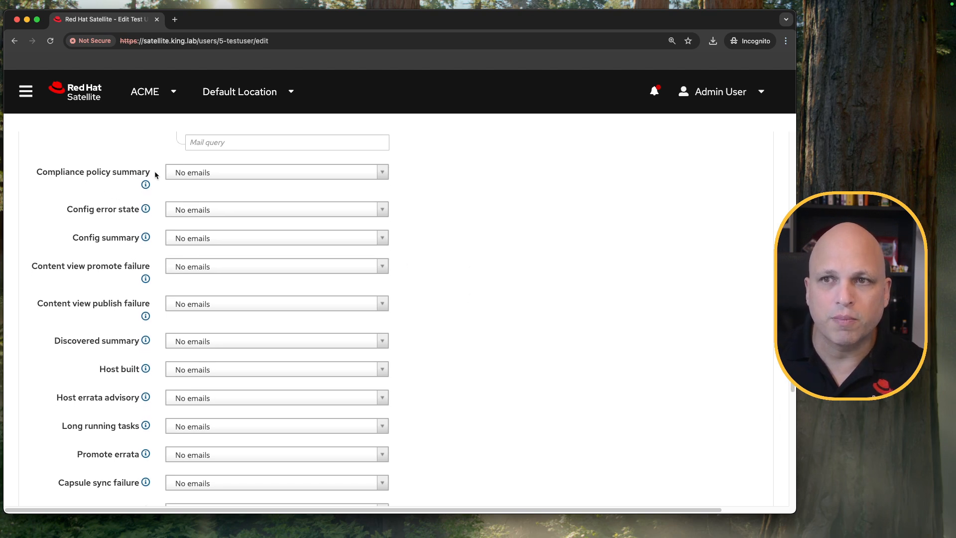
click(216, 172)
click(478, 163)
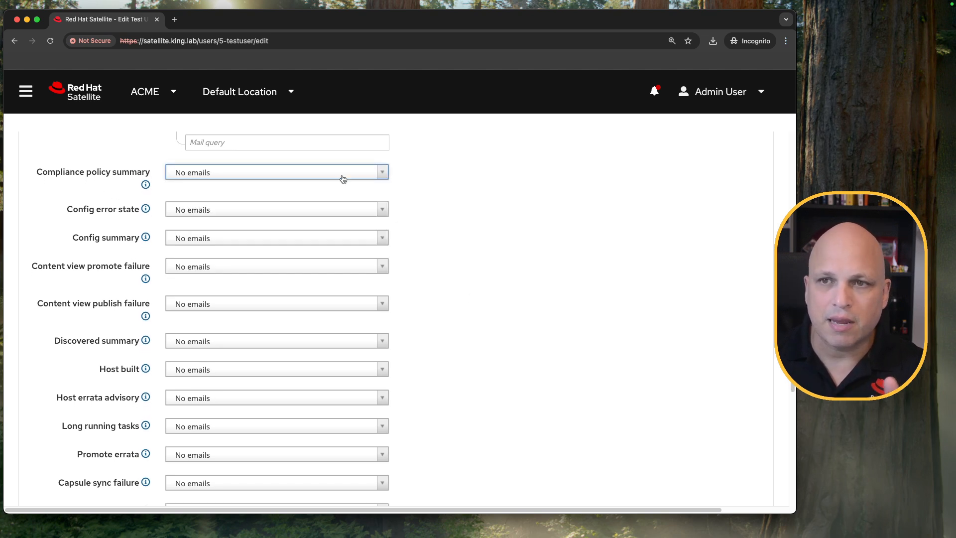
click(204, 211)
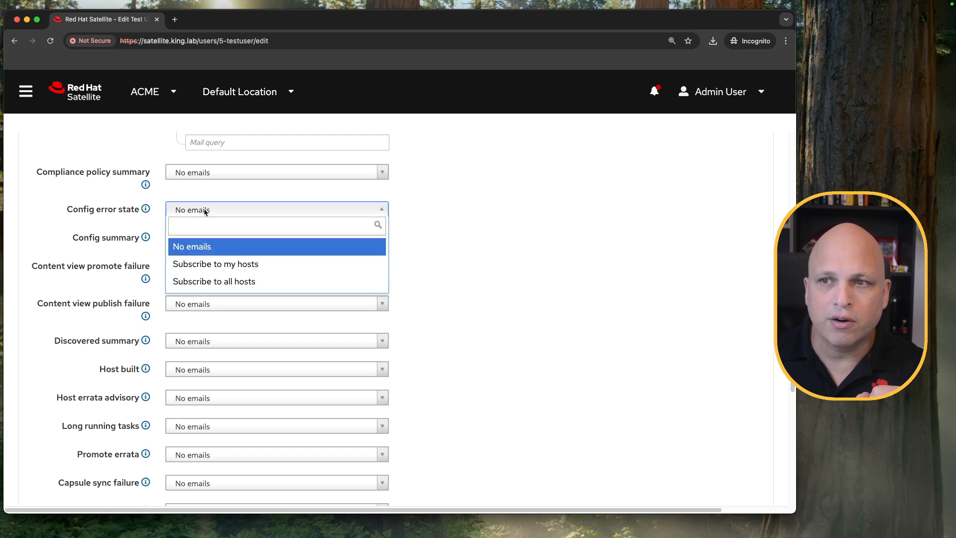
click(258, 281)
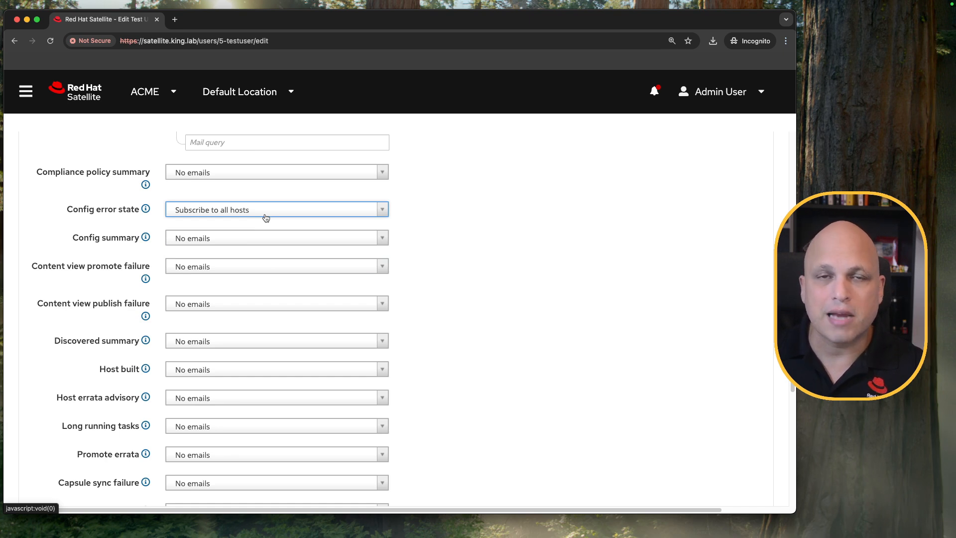
- Check the Config summary frequencies and set the Content view promote failure notification to Subscribe
click(235, 239)
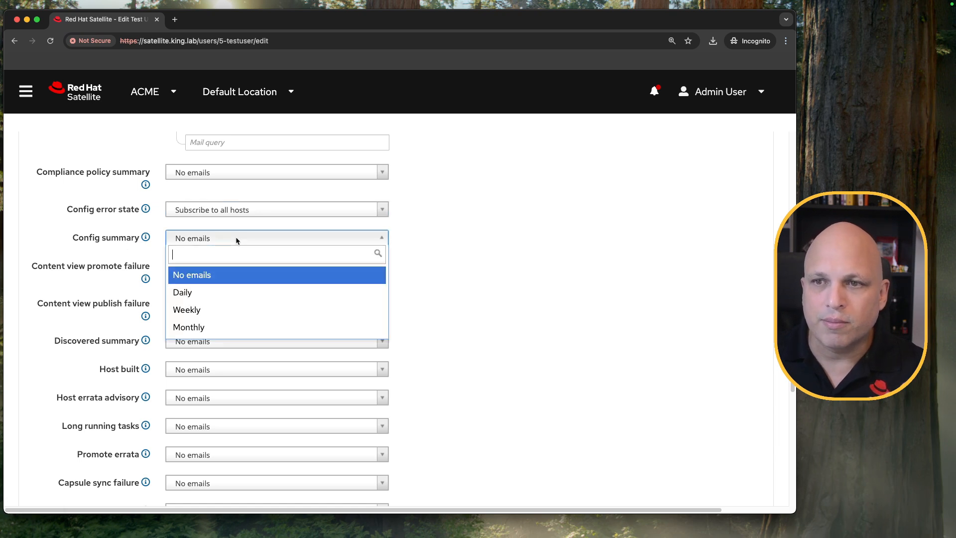
click(478, 280)
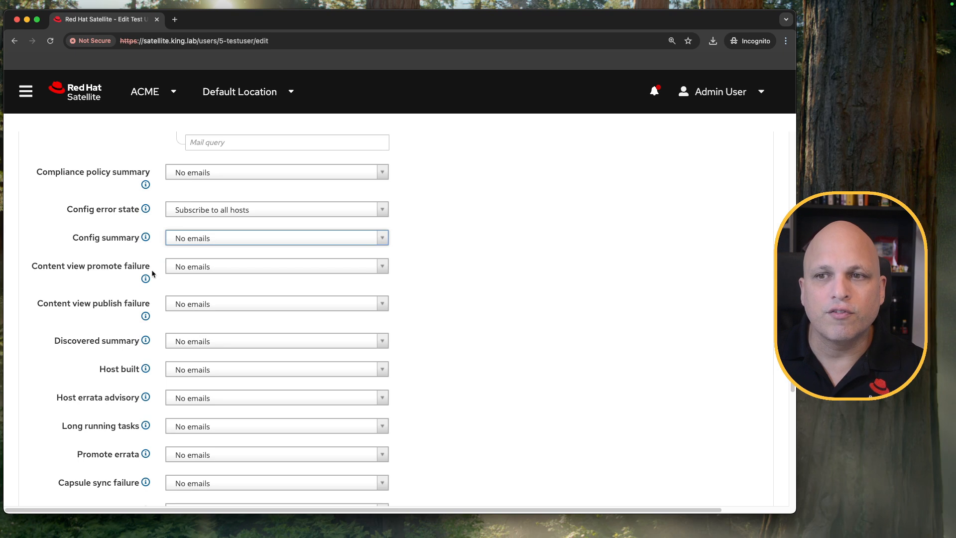
click(233, 267)
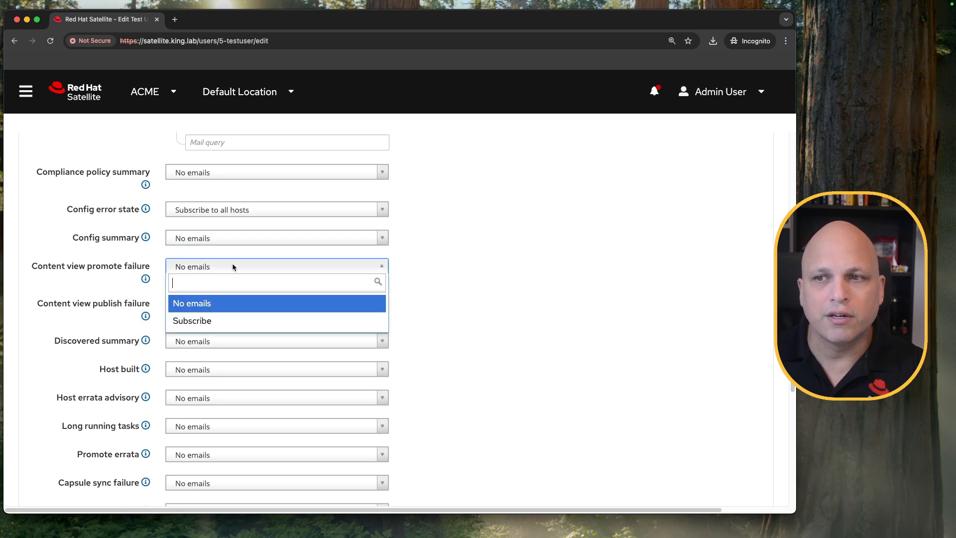
click(224, 321)
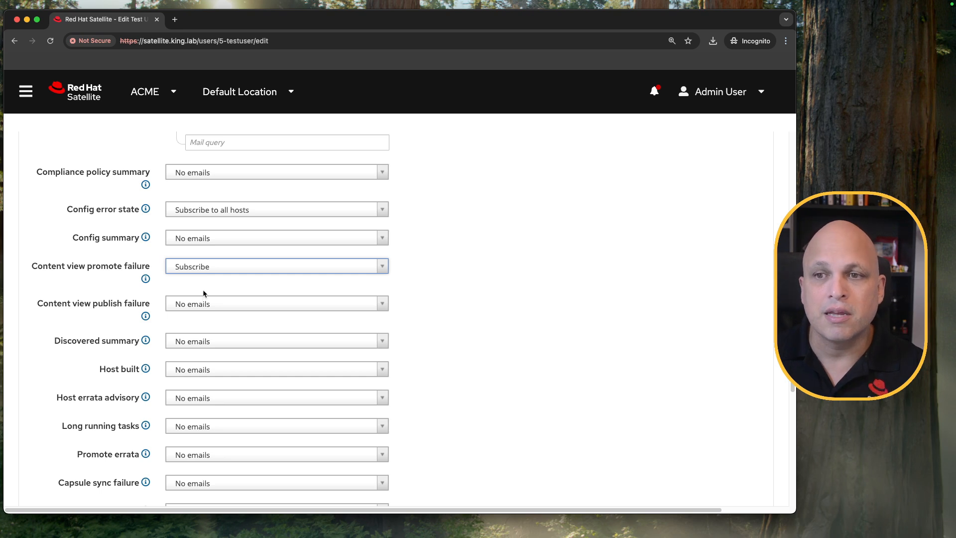
- Examine the email options for Content view publish failure, Discovered summary and Host built without changing them
scroll(394, 288, down, 3)
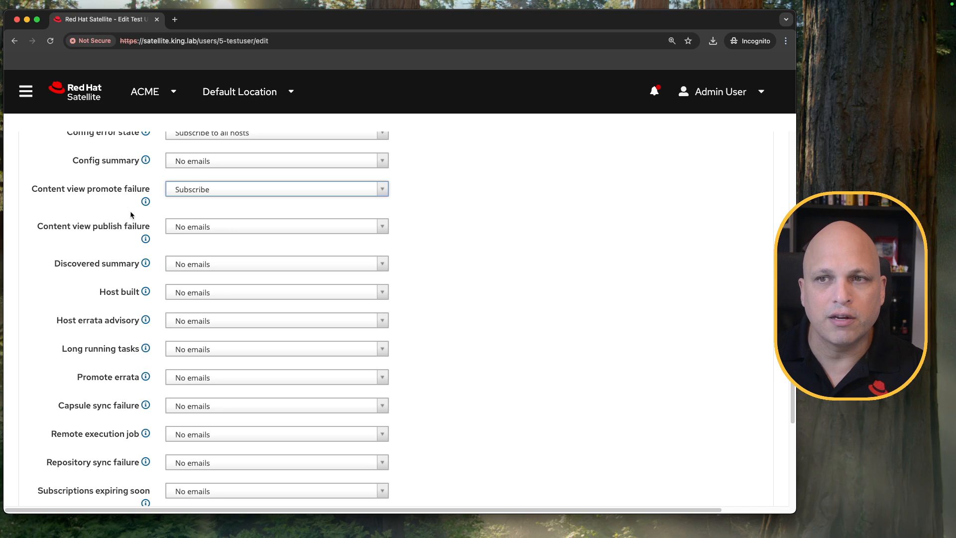
drag(92, 190, 121, 191)
drag(92, 227, 125, 228)
click(206, 227)
click(538, 240)
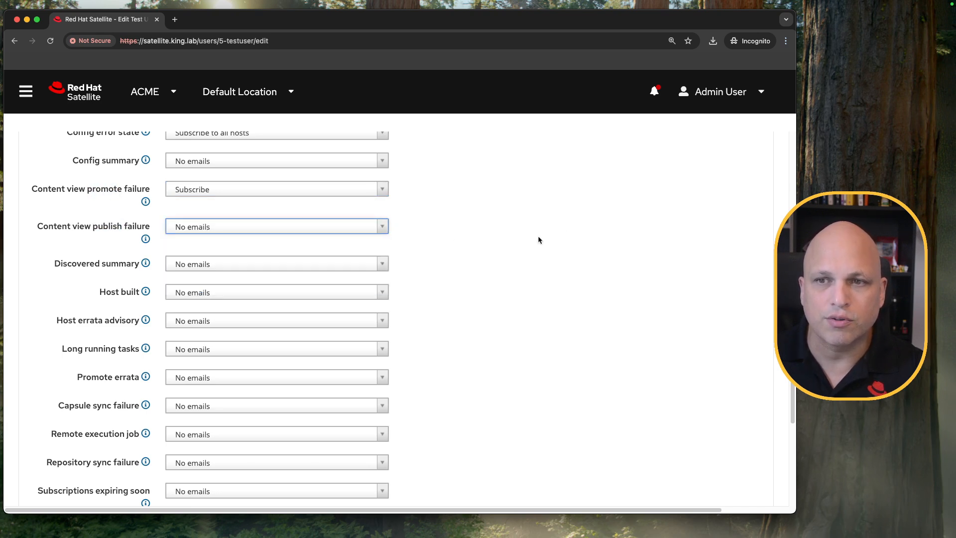
click(189, 265)
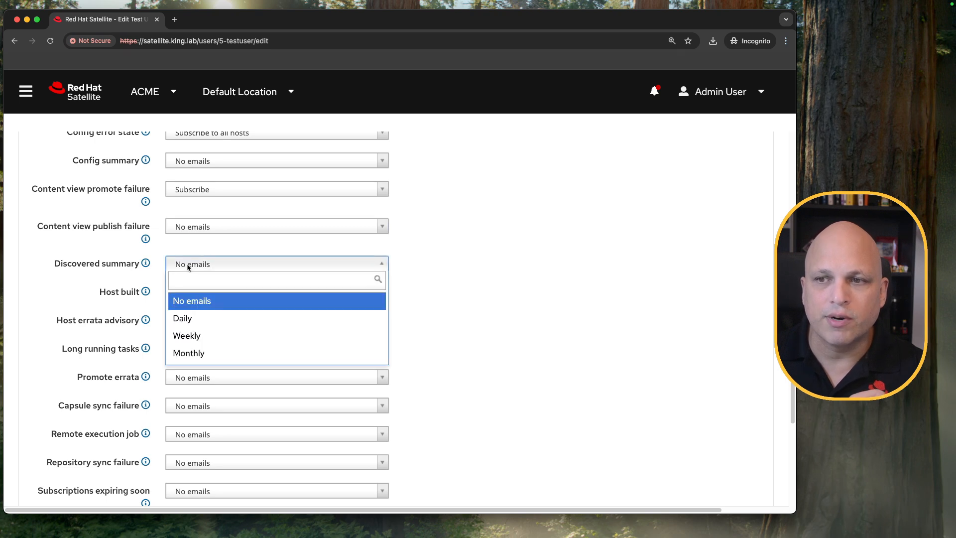
click(468, 276)
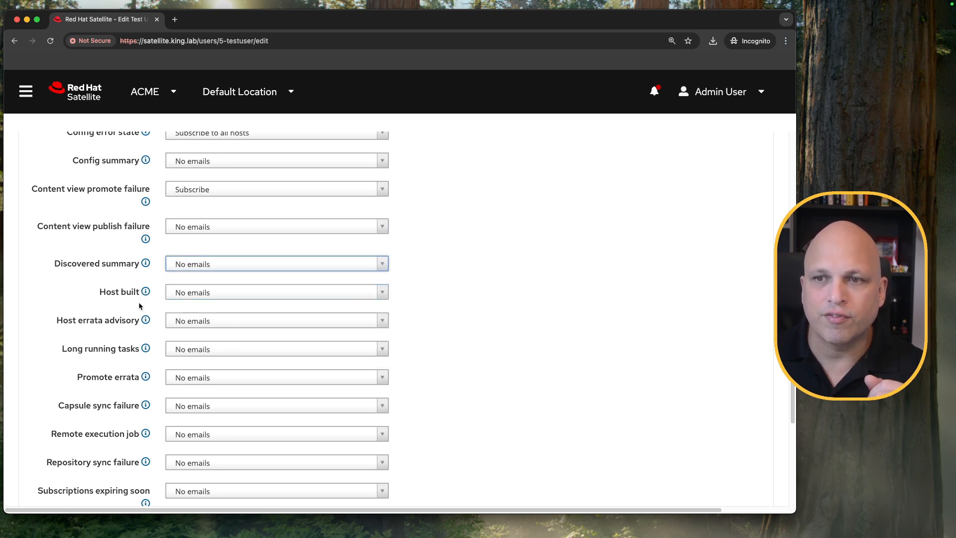
click(244, 294)
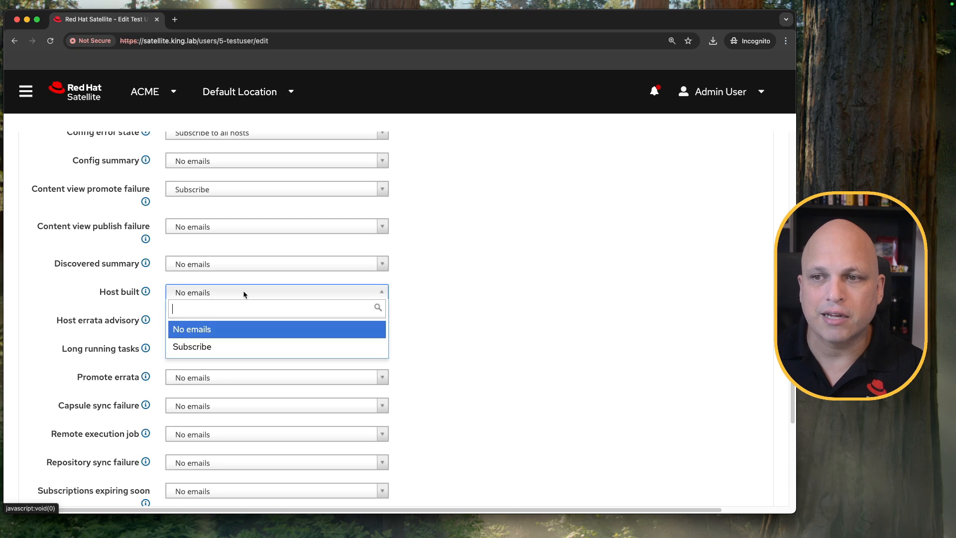
click(487, 272)
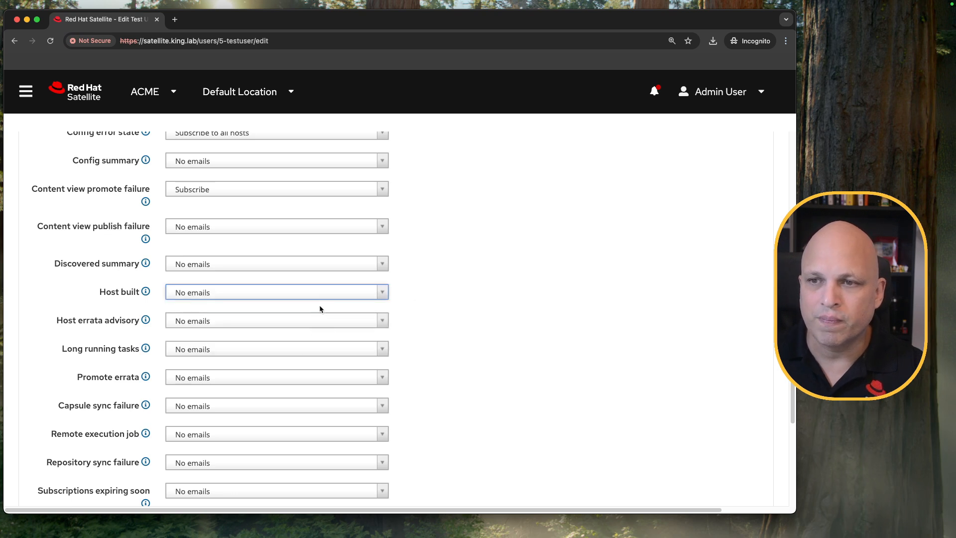
- Examine the email frequency options for the Host errata advisory notification without changing them
scroll(319, 309, down, 2)
scroll(319, 309, down, 1)
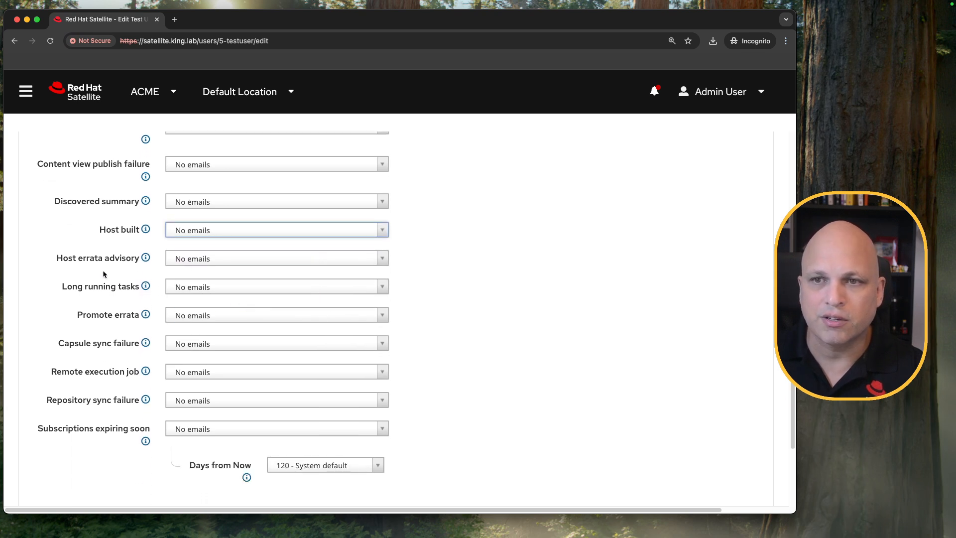
click(213, 262)
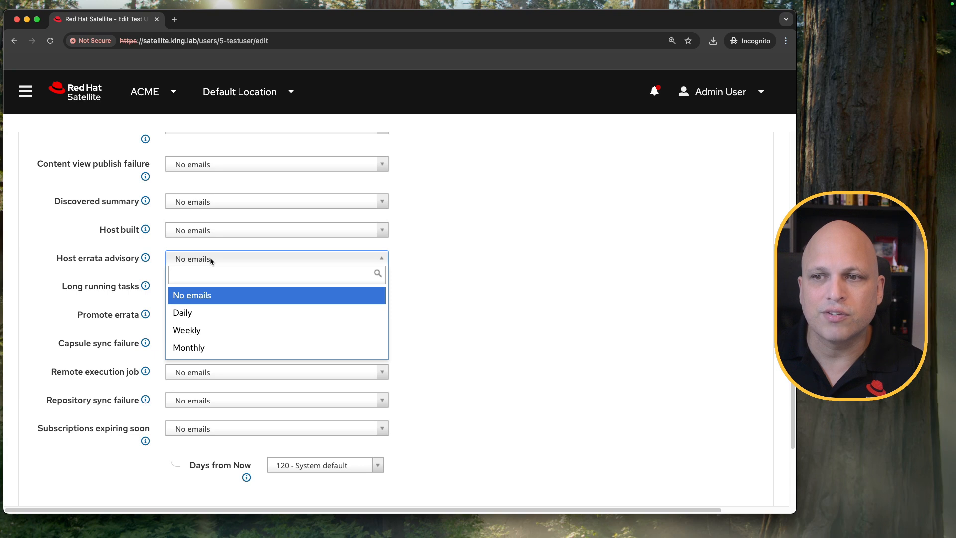
click(227, 264)
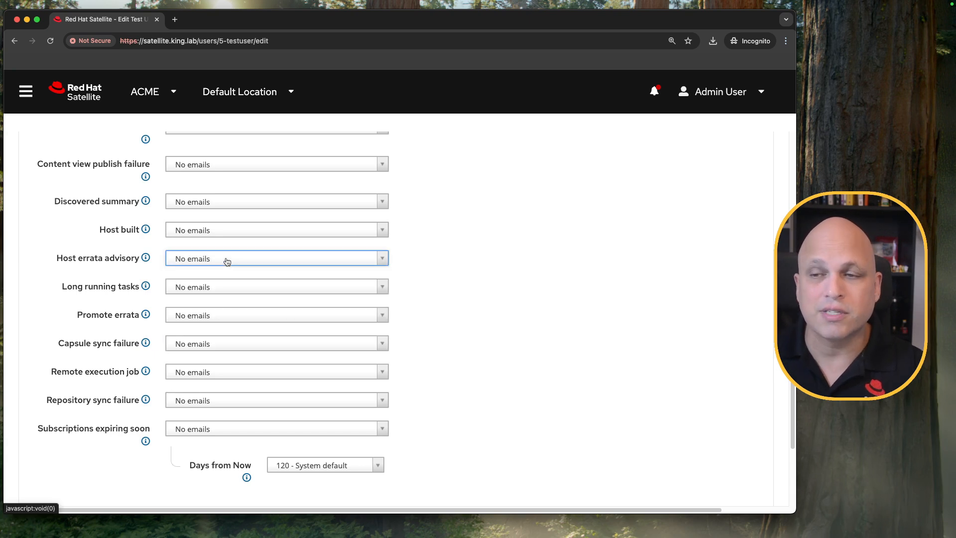
click(228, 263)
click(481, 255)
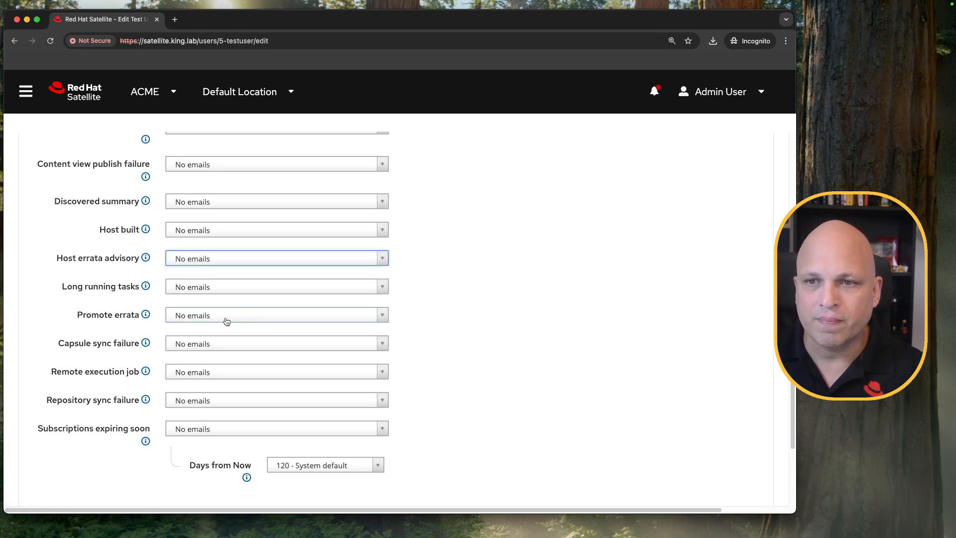
- Examine the email options for the Long running tasks and Promote errata notifications without changing them
click(209, 288)
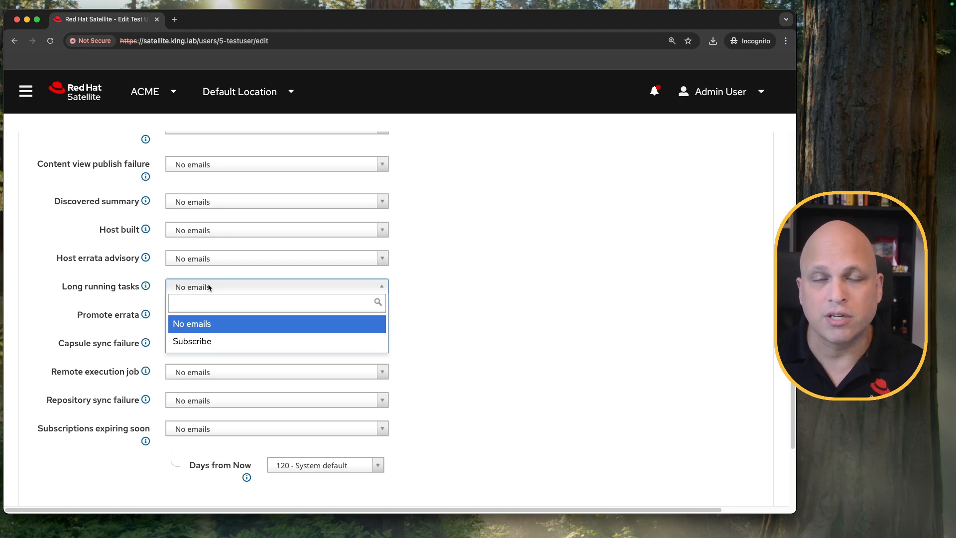
click(459, 277)
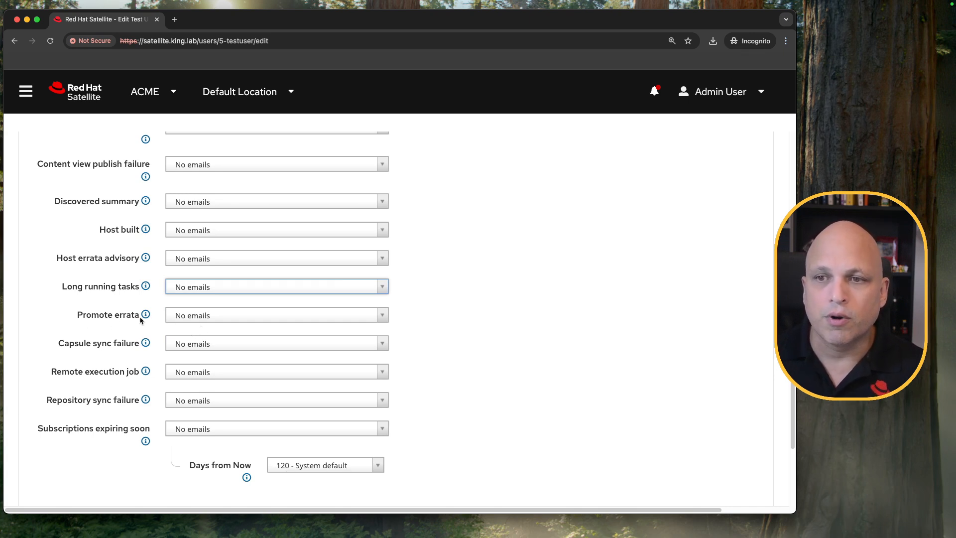
click(222, 315)
click(222, 313)
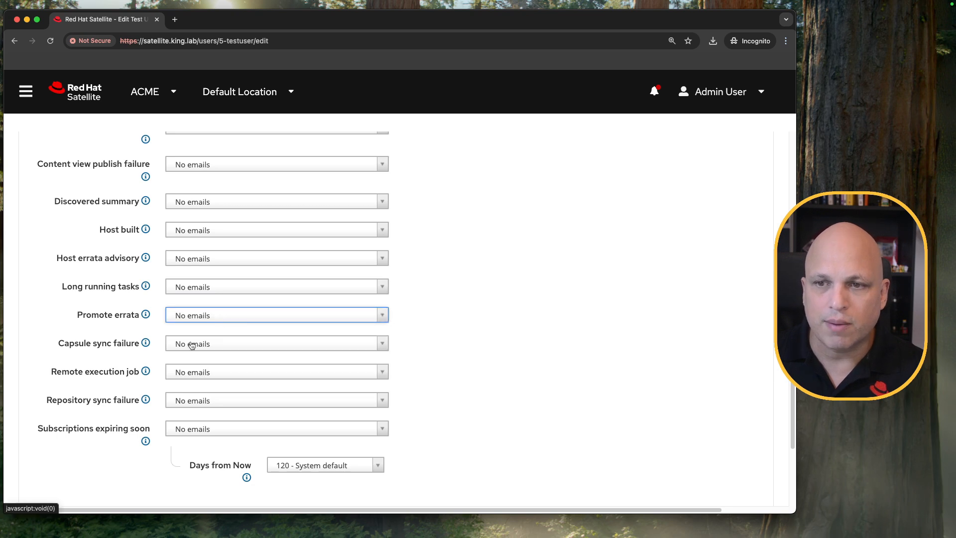
- Set the Capsule sync failure notification to Subscribe and recheck its available options
click(218, 344)
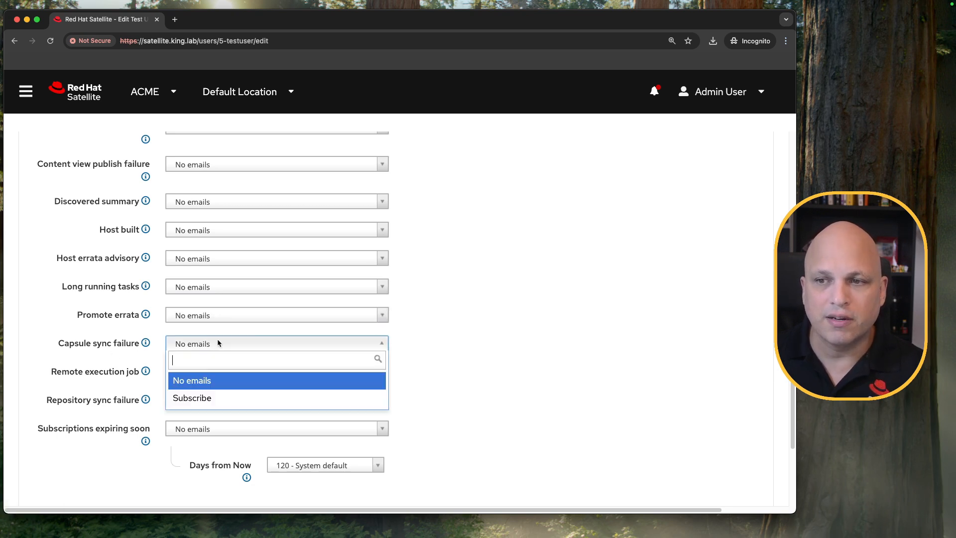
click(210, 399)
triple_click(107, 343)
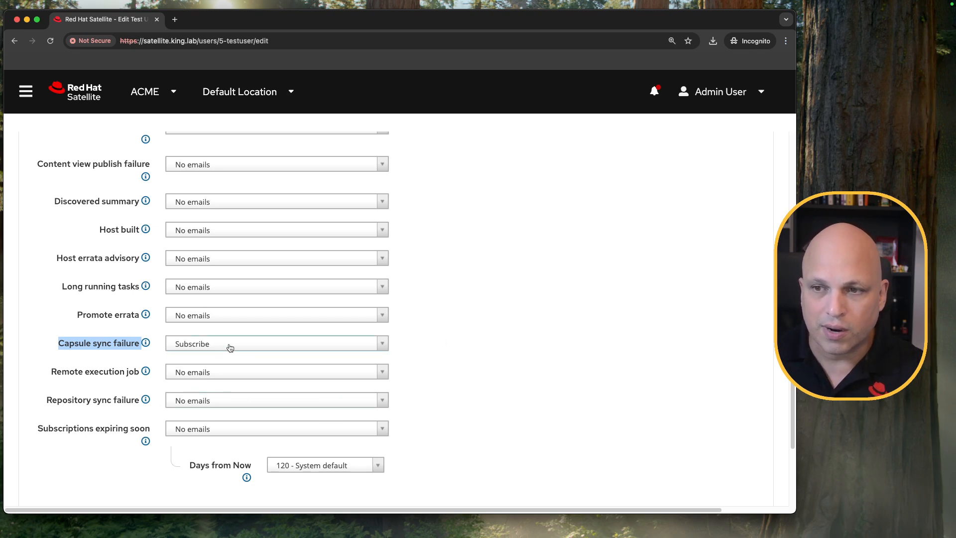
click(193, 351)
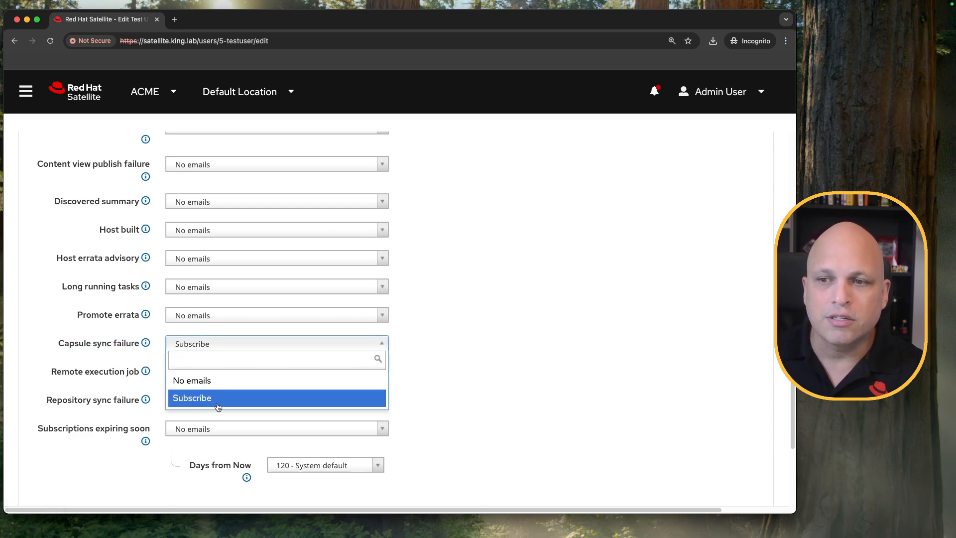
click(484, 367)
- Check the email address in the test user's account details and return to the email preferences
scroll(199, 207, up, 8)
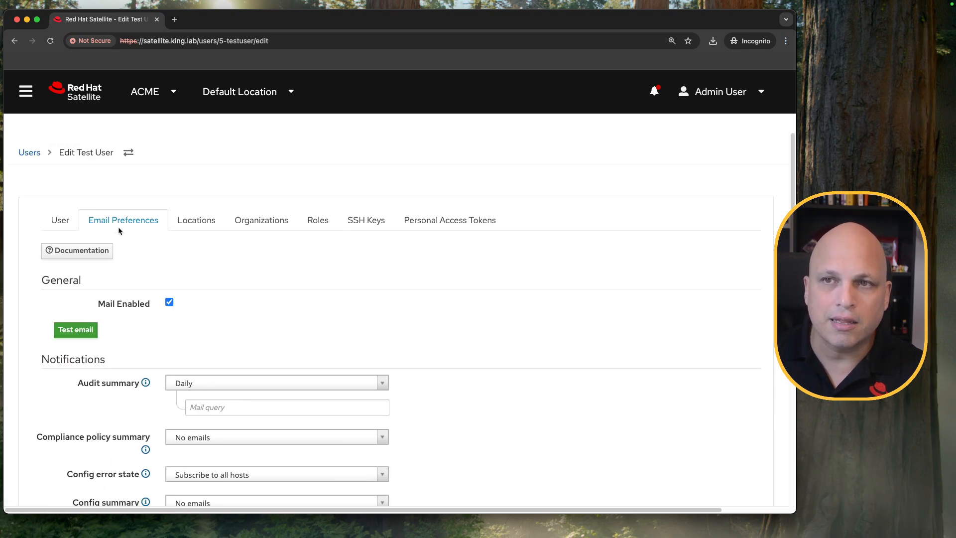
click(62, 220)
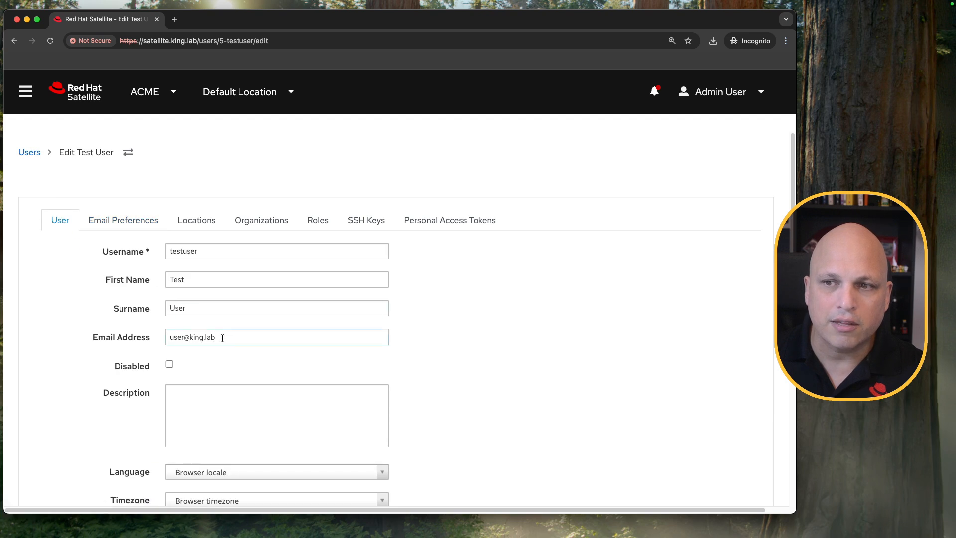
drag(228, 337, 165, 337)
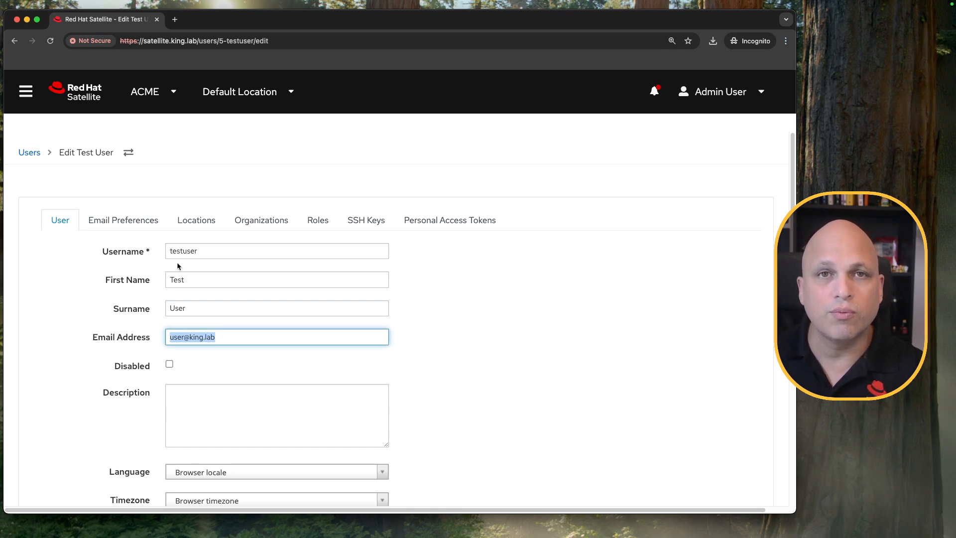
click(134, 221)
- Set the Remote execution job notification to Subscribe to my failed jobs
scroll(430, 315, down, 10)
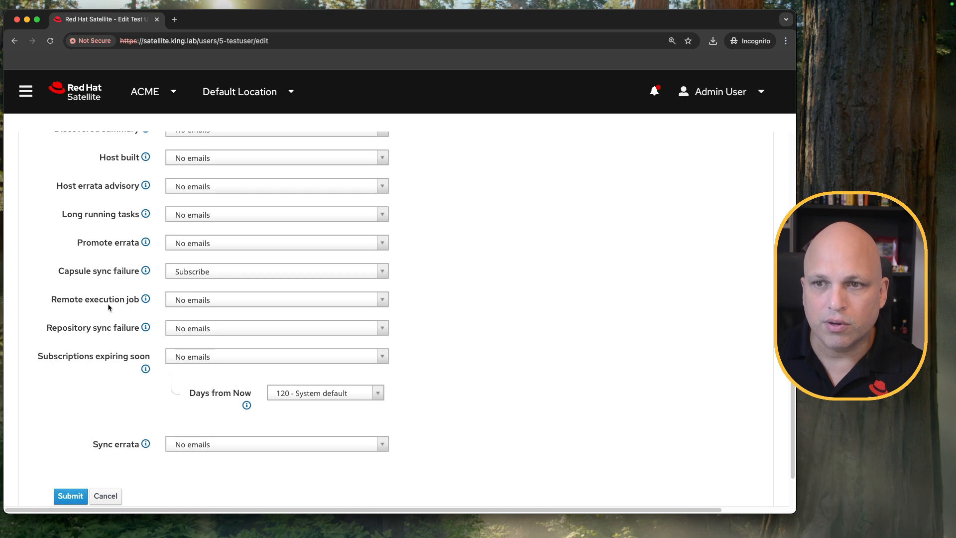
click(225, 300)
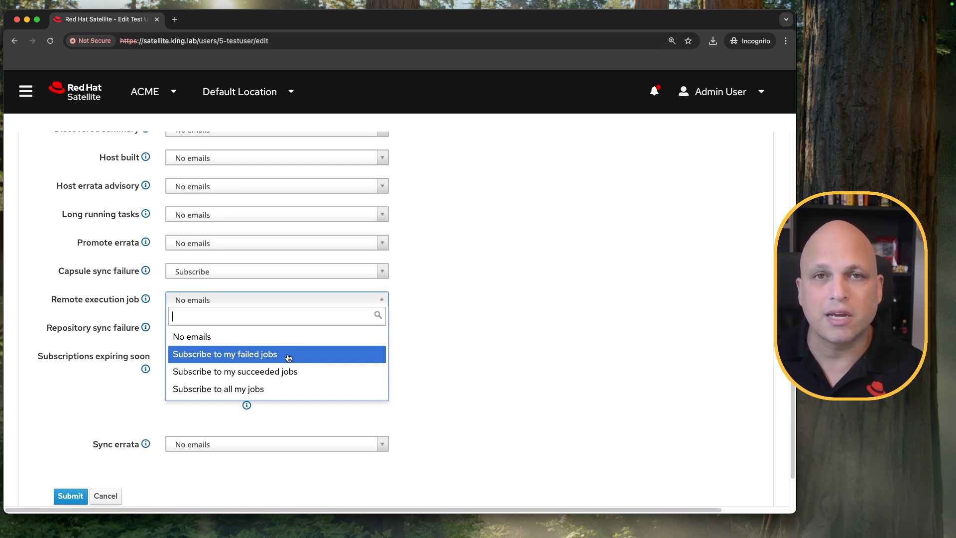
click(419, 344)
click(273, 304)
click(261, 354)
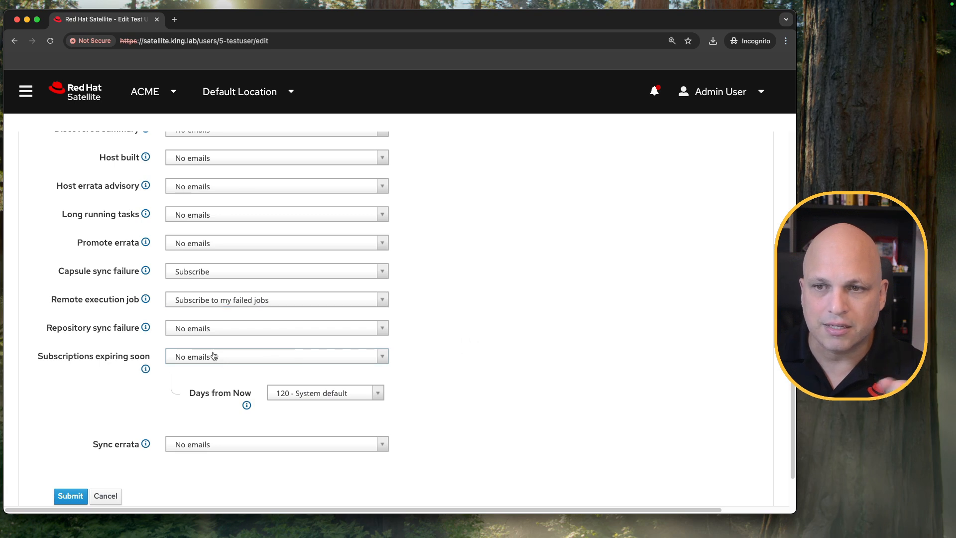
- Set the Repository sync failure notification to Subscribe and recheck its available options
click(214, 328)
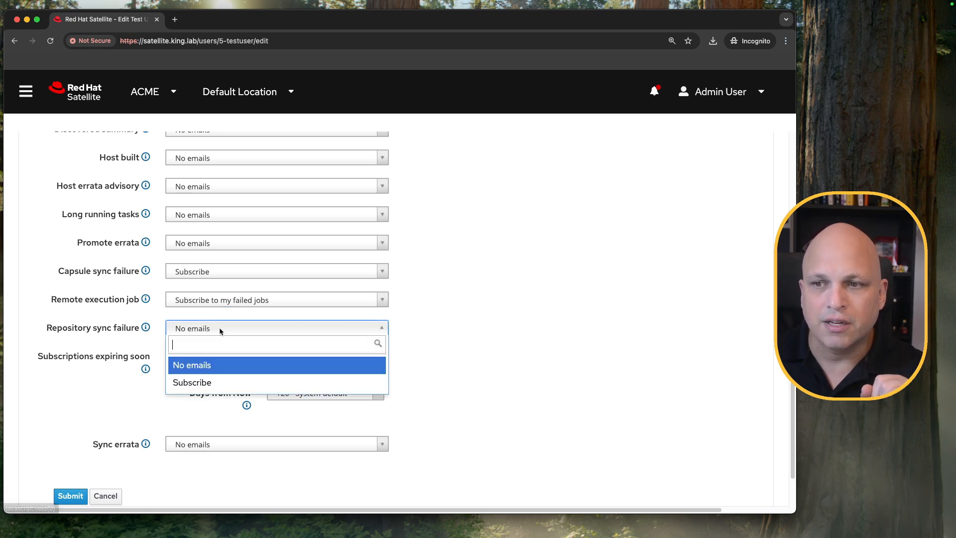
click(212, 387)
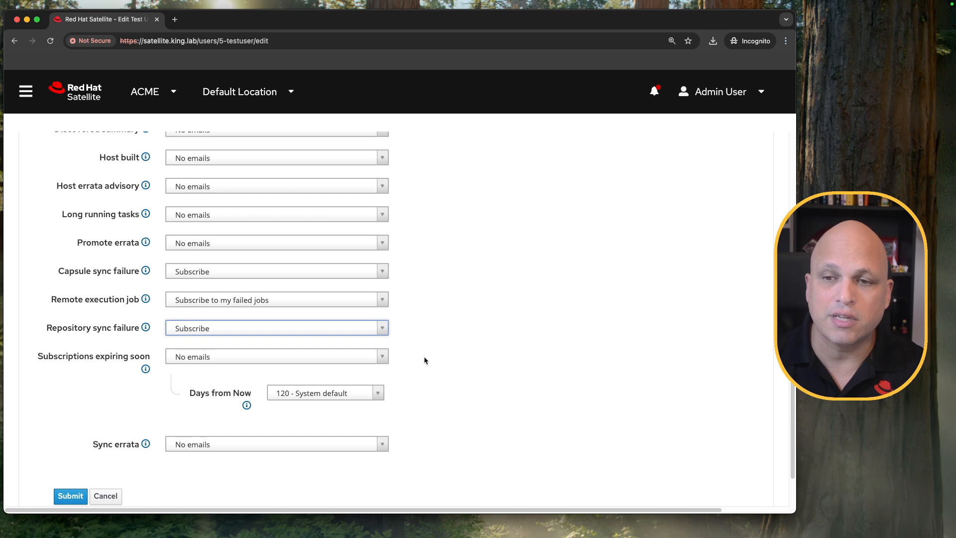
triple_click(78, 333)
click(272, 328)
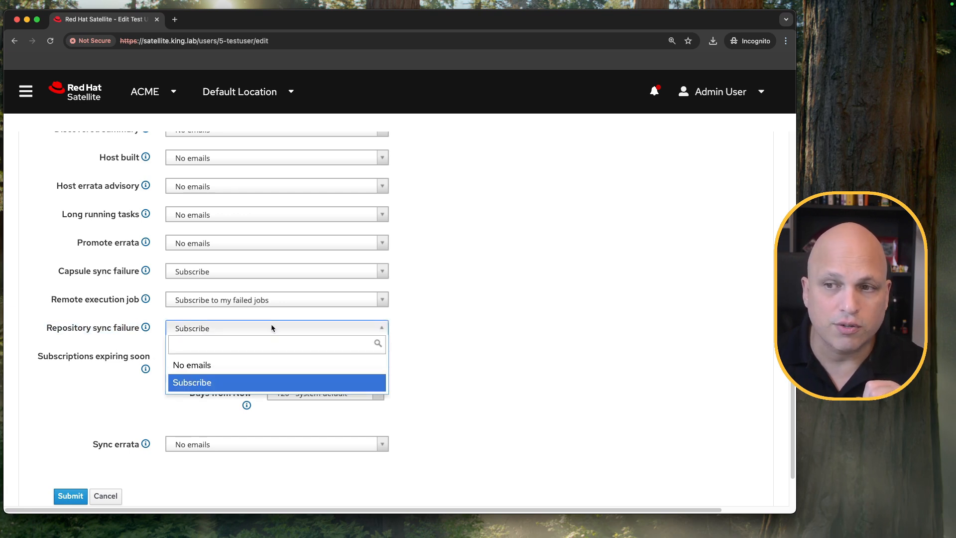
click(504, 319)
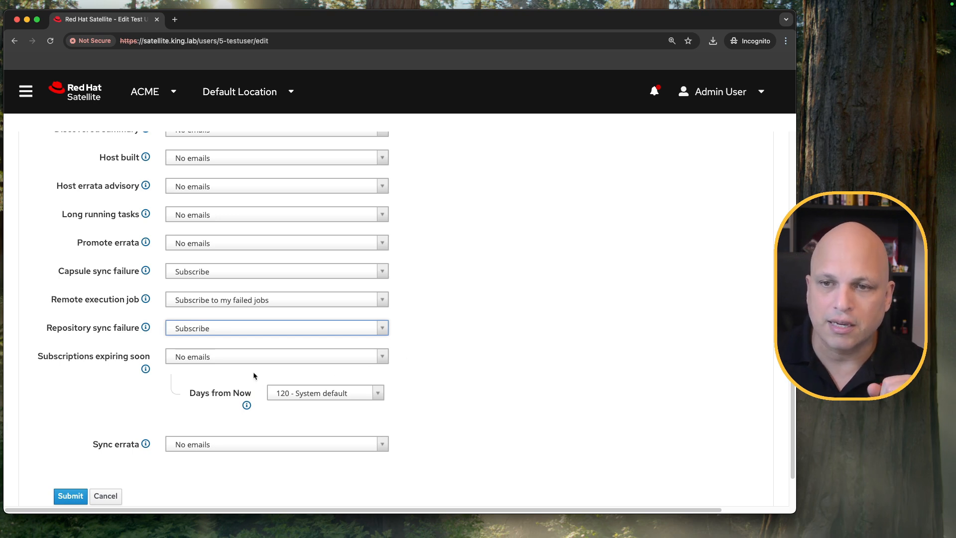
- Examine the frequency and Days from Now options for Subscriptions expiring soon without changing them
drag(36, 356, 140, 379)
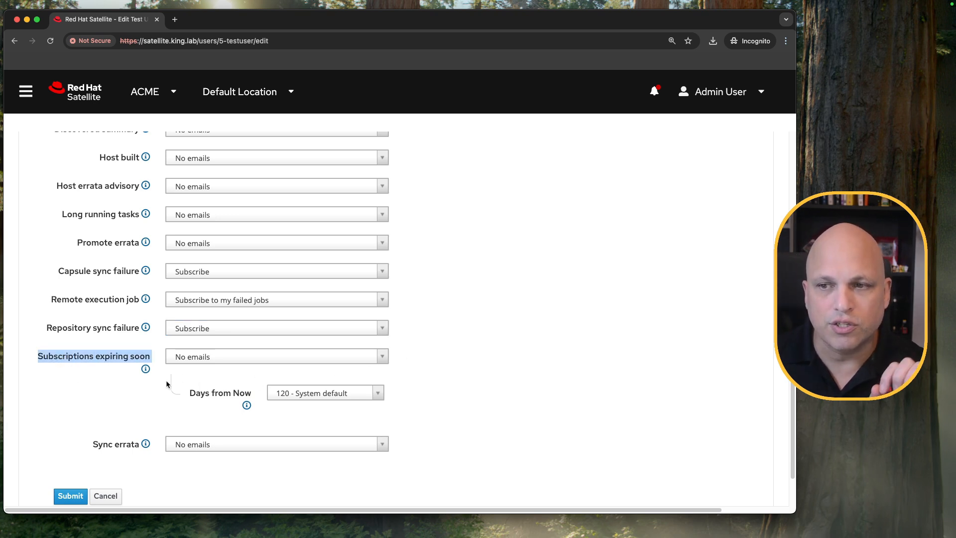
click(382, 356)
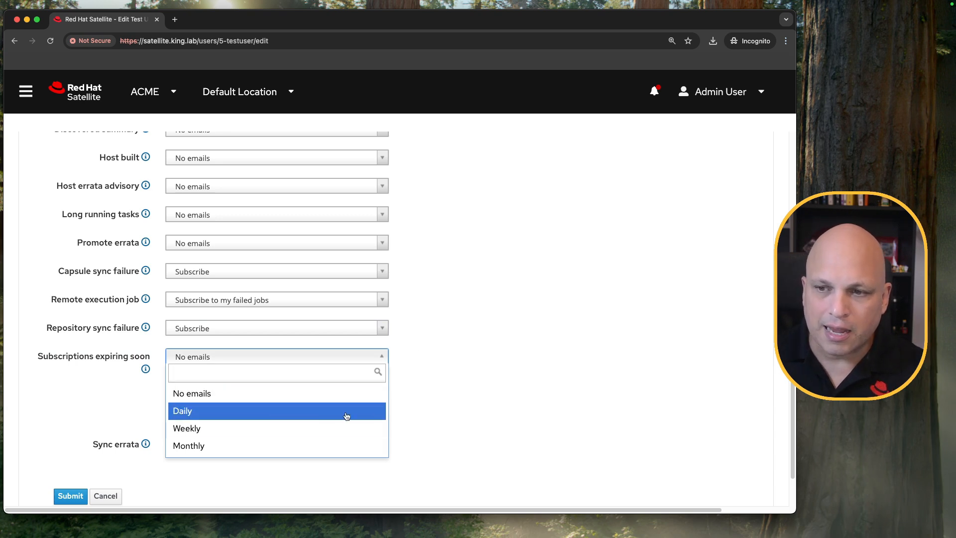
click(463, 398)
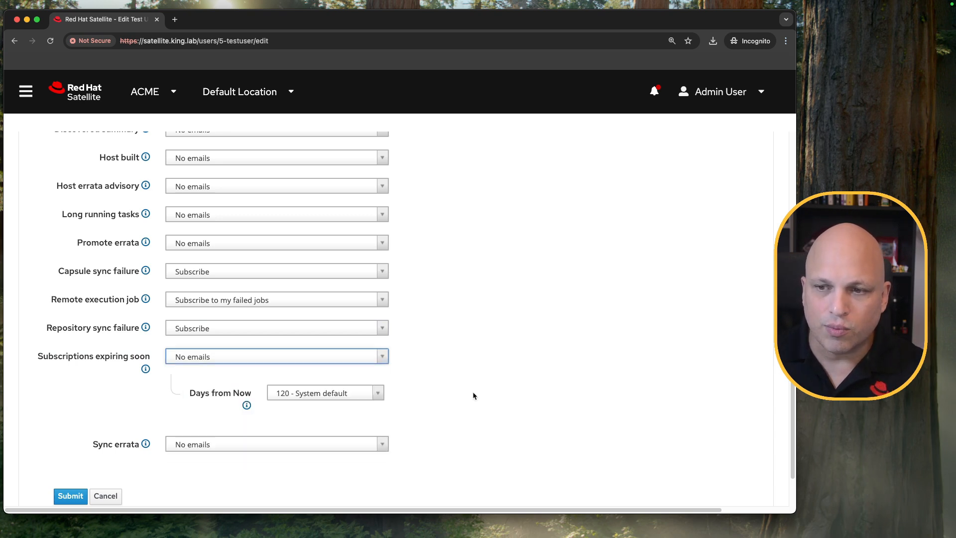
click(380, 393)
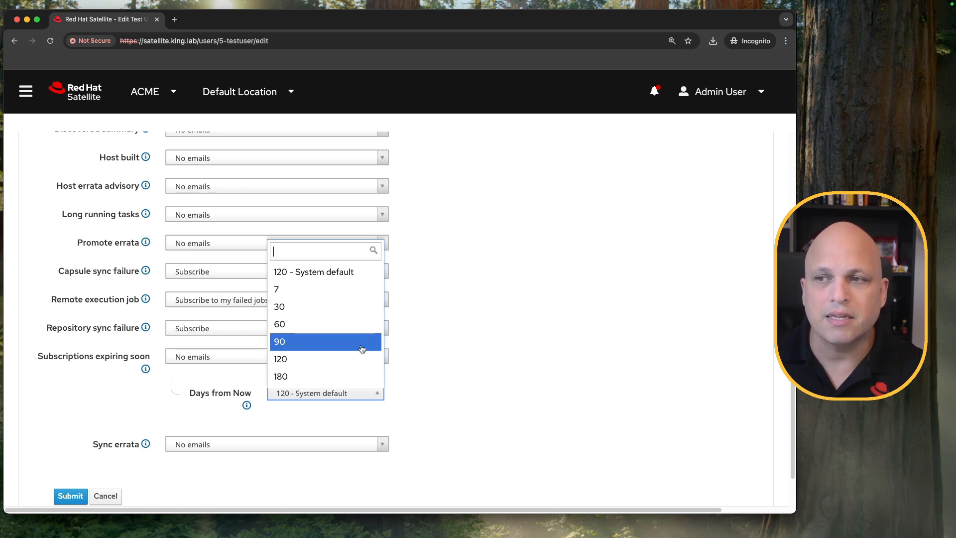
click(463, 329)
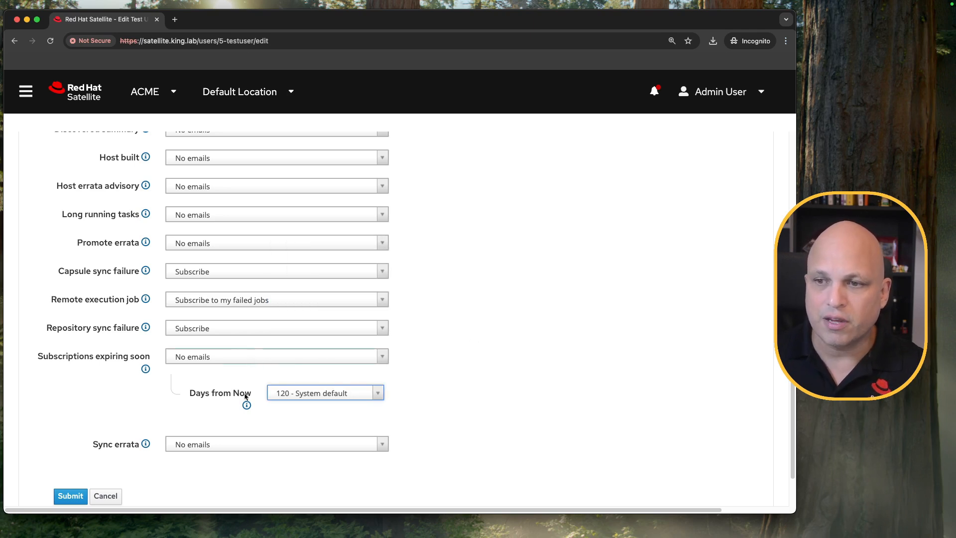
- Try the Subscribe option for the Sync errata notification and set it back to No emails
scroll(423, 409, down, 2)
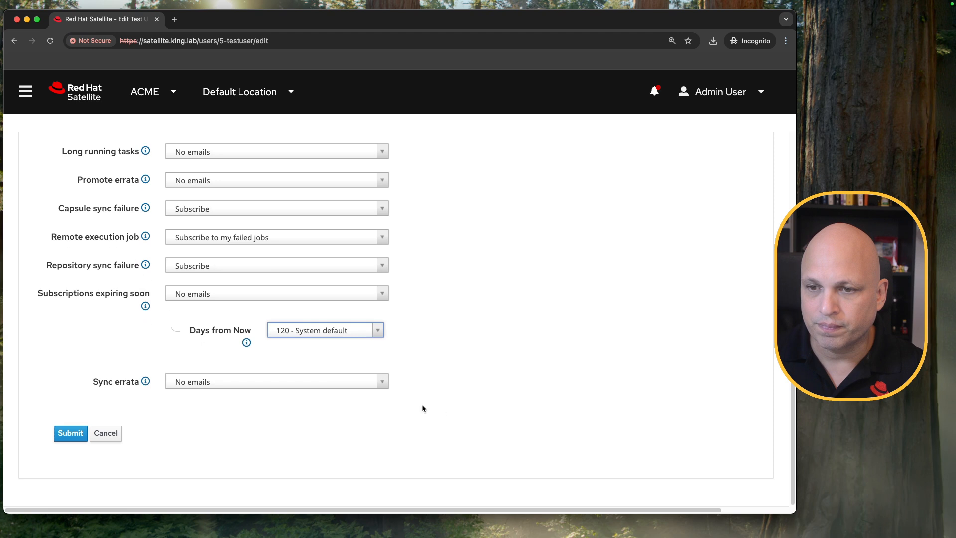
click(250, 385)
click(224, 438)
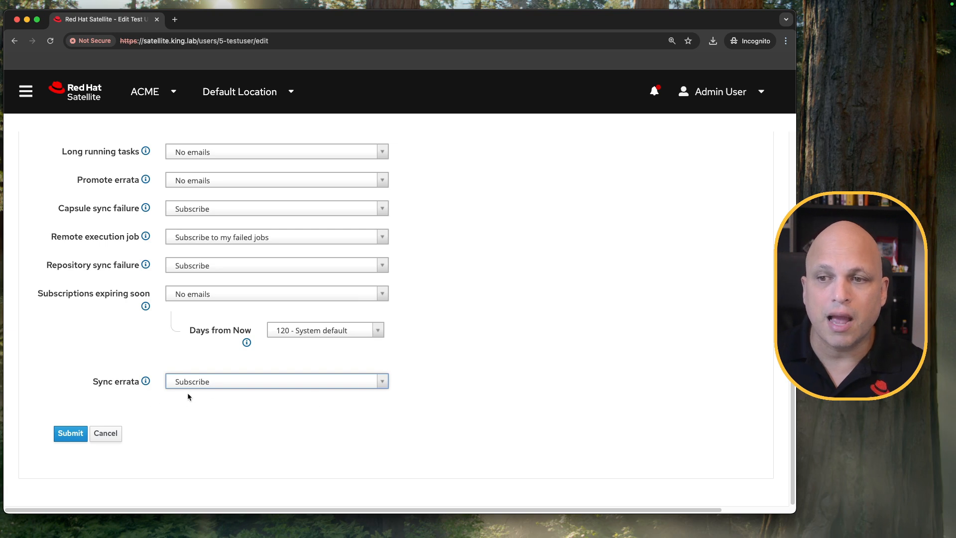
drag(94, 384, 135, 385)
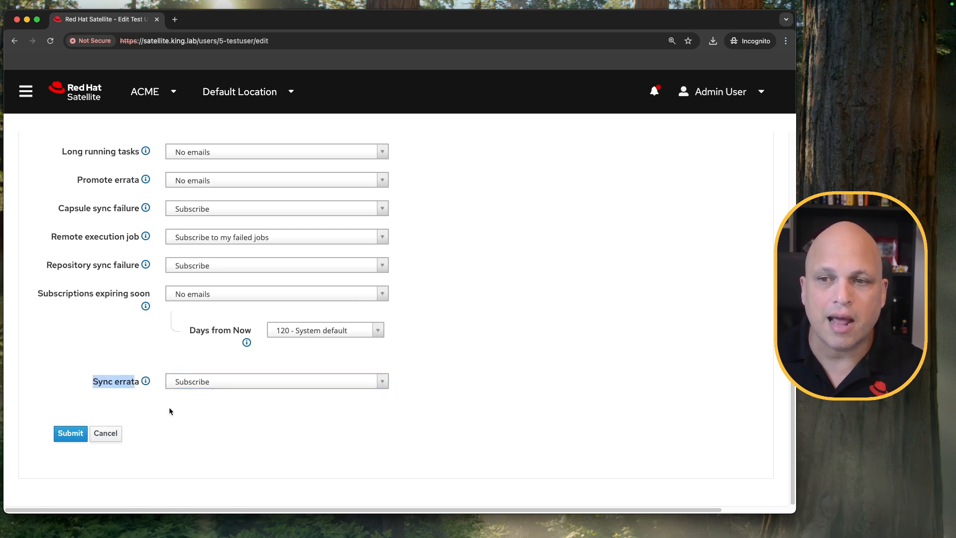
click(217, 387)
click(204, 421)
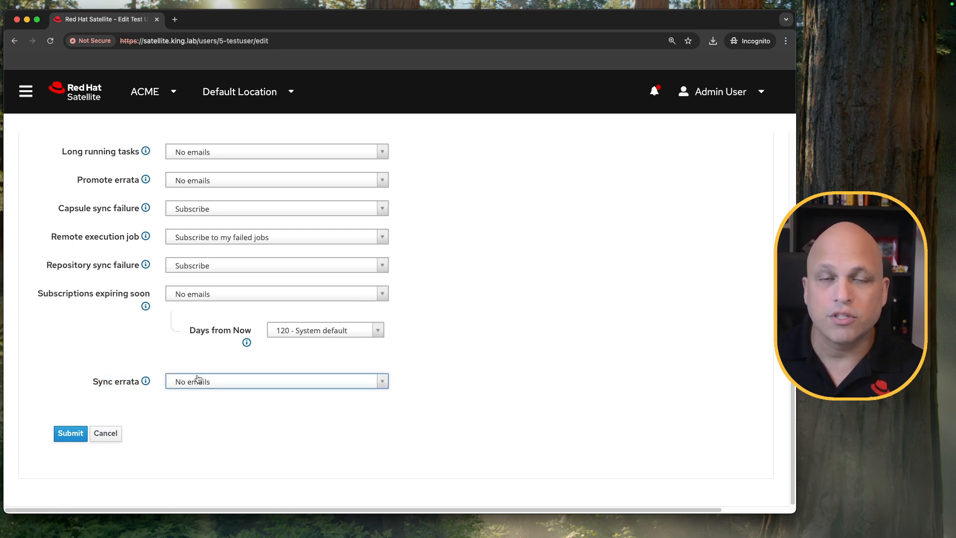
- Review the Mail Enabled setting and the full list of chosen notification subscriptions
scroll(192, 379, up, 15)
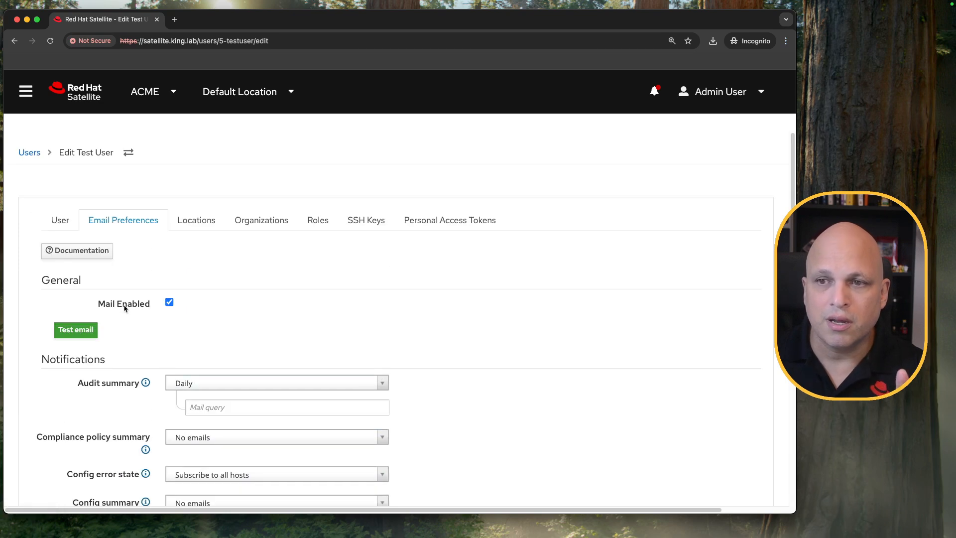
scroll(131, 366, down, 4)
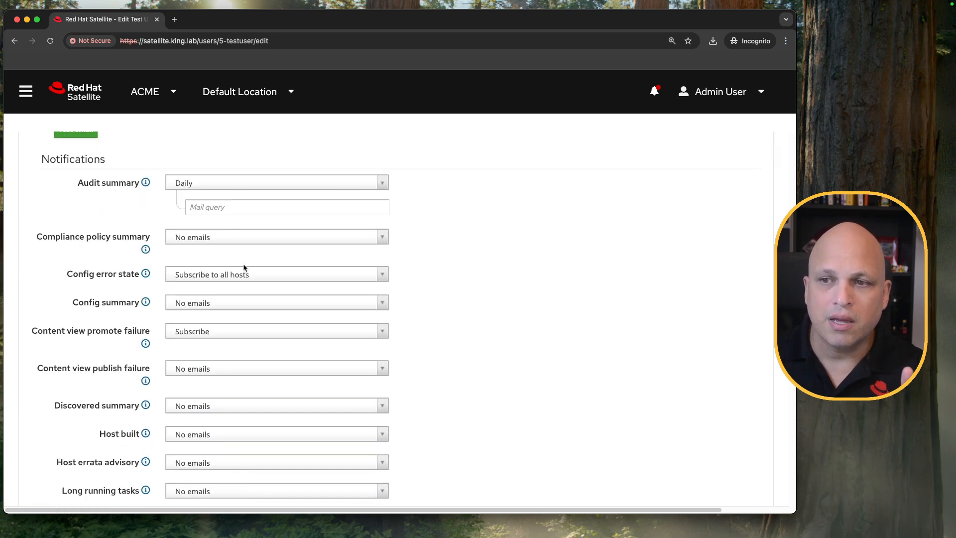
scroll(211, 414, down, 7)
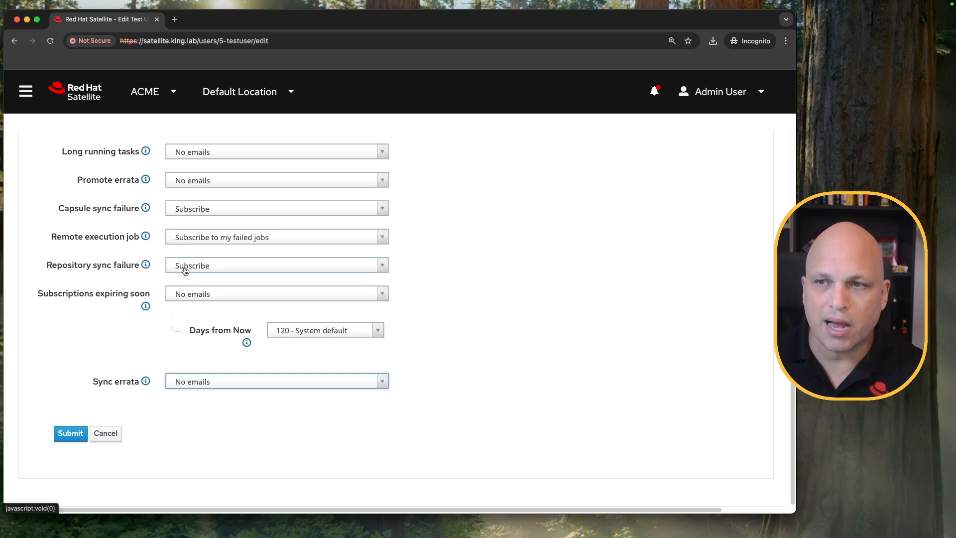
scroll(183, 272, up, 11)
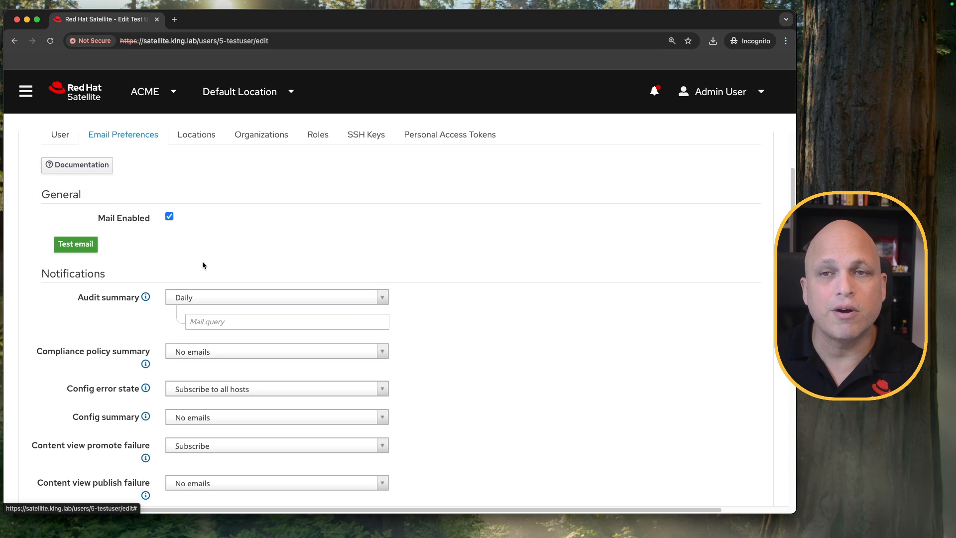
- Recheck the email address in the test user's account details and look over the notification preferences once more
scroll(202, 259, up, 2)
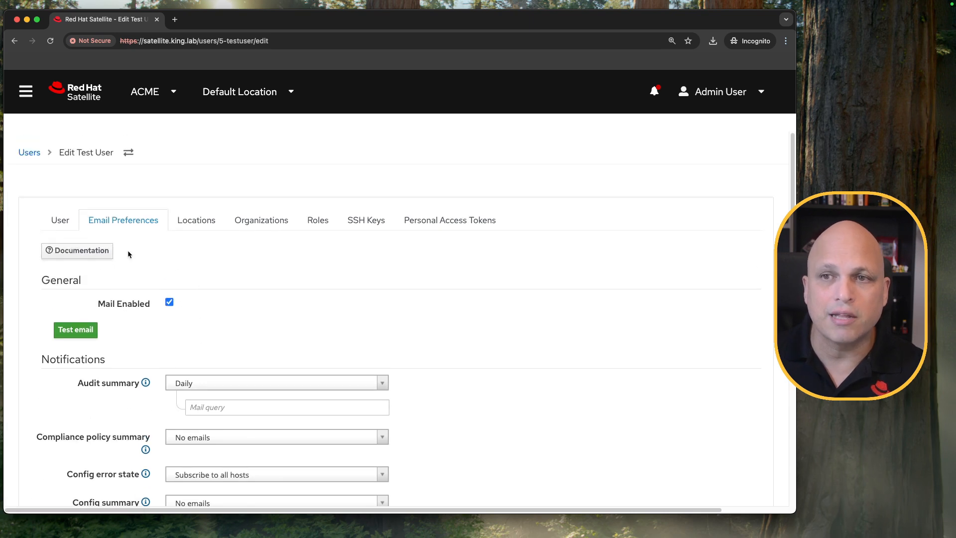
click(60, 224)
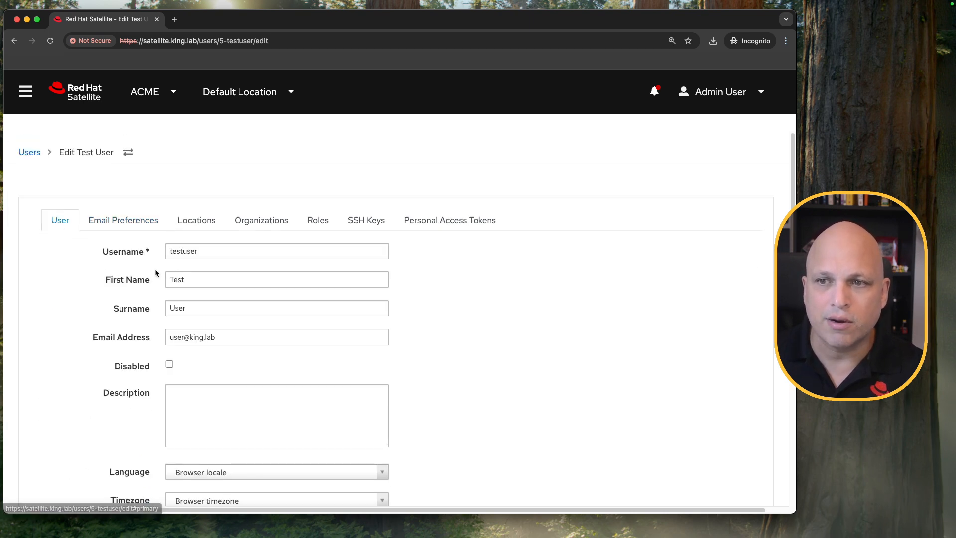
triple_click(232, 336)
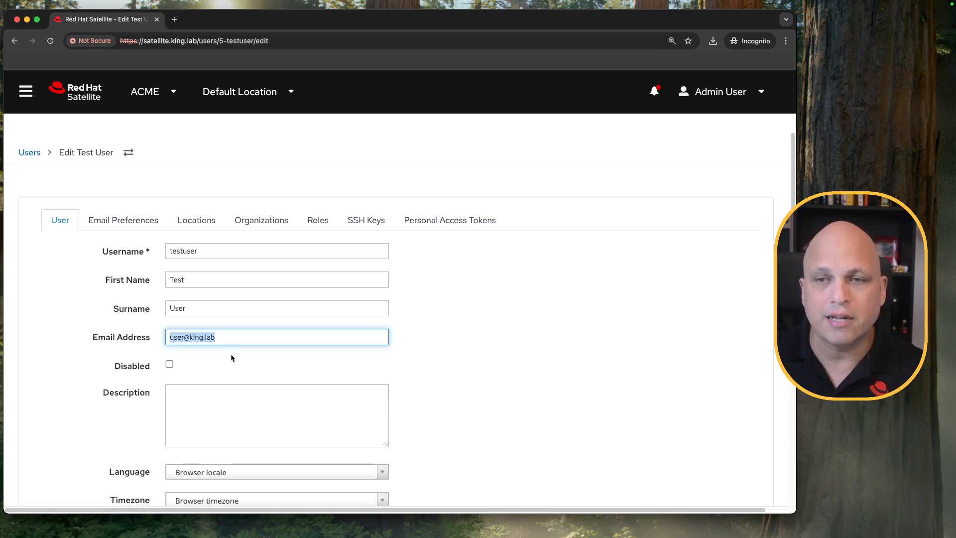
click(226, 337)
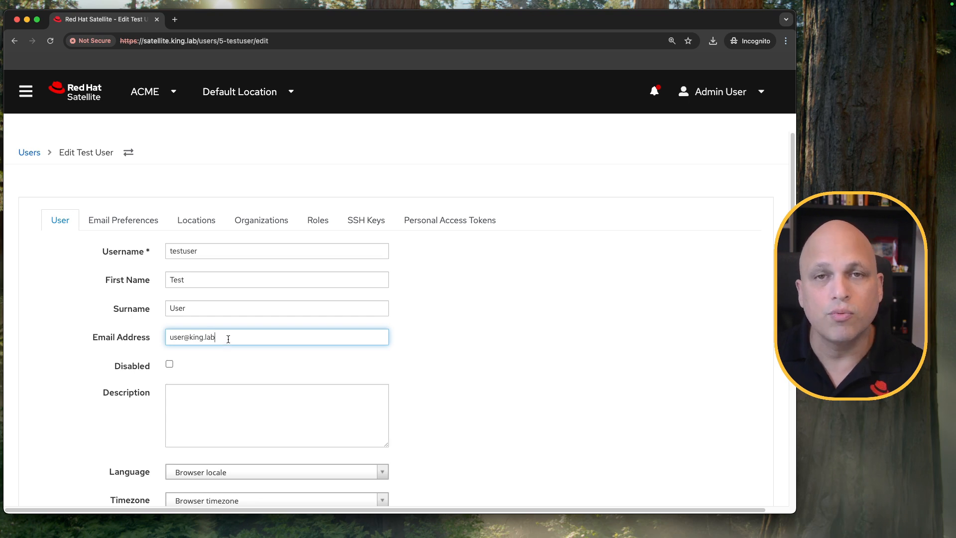
click(123, 220)
scroll(358, 350, down, 10)
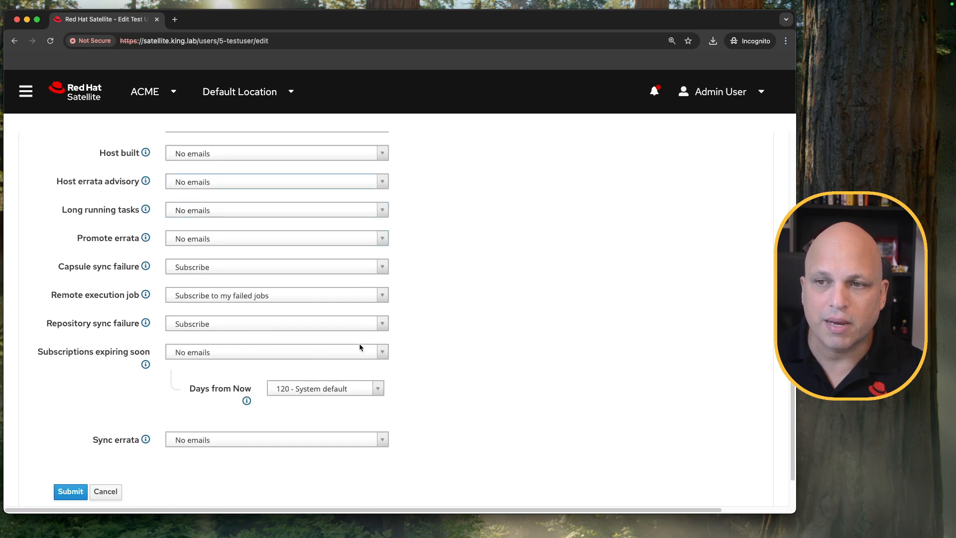
scroll(275, 398, up, 10)
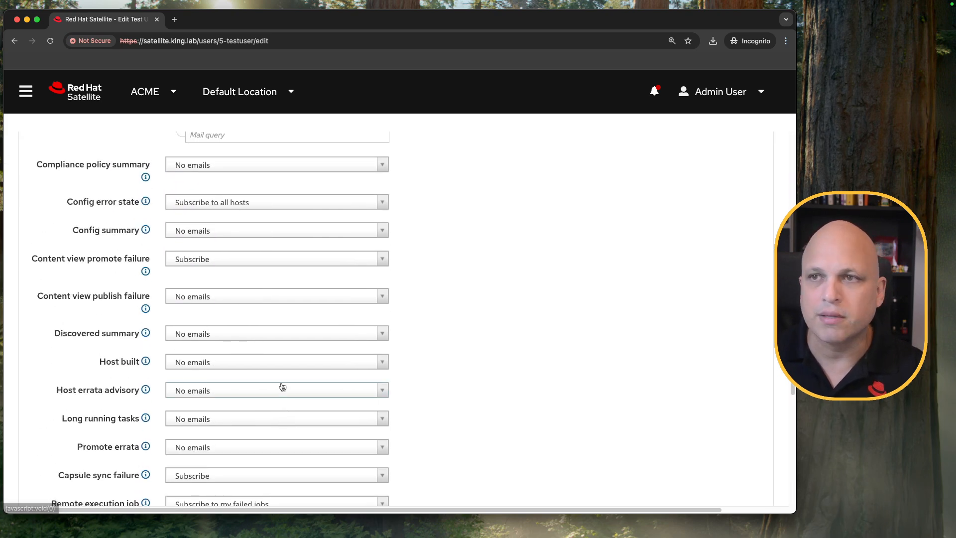